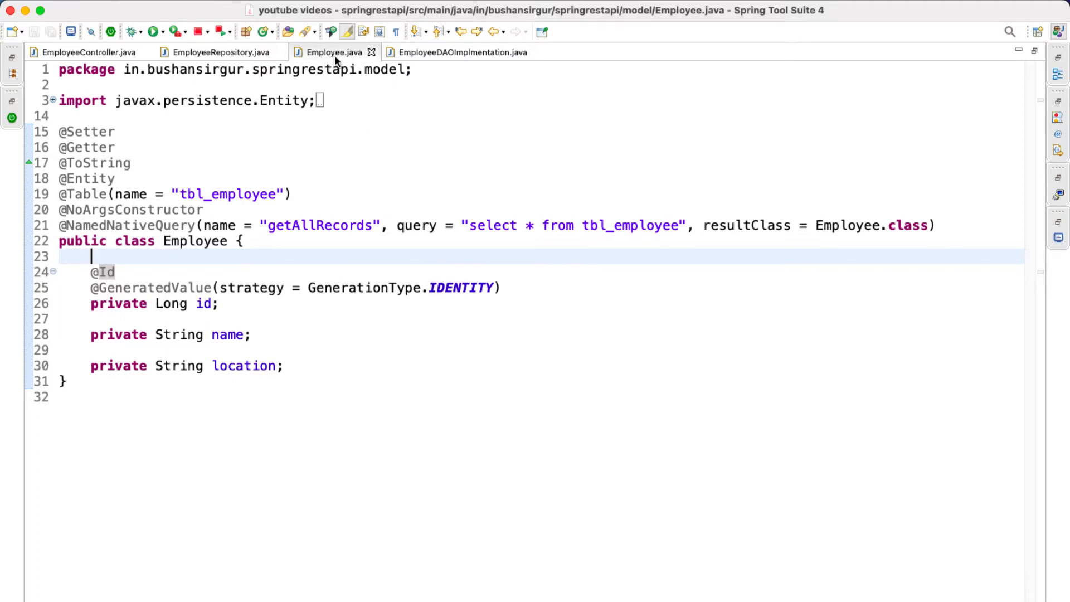
{"action": "left_click", "coordinate": [950, 225]}
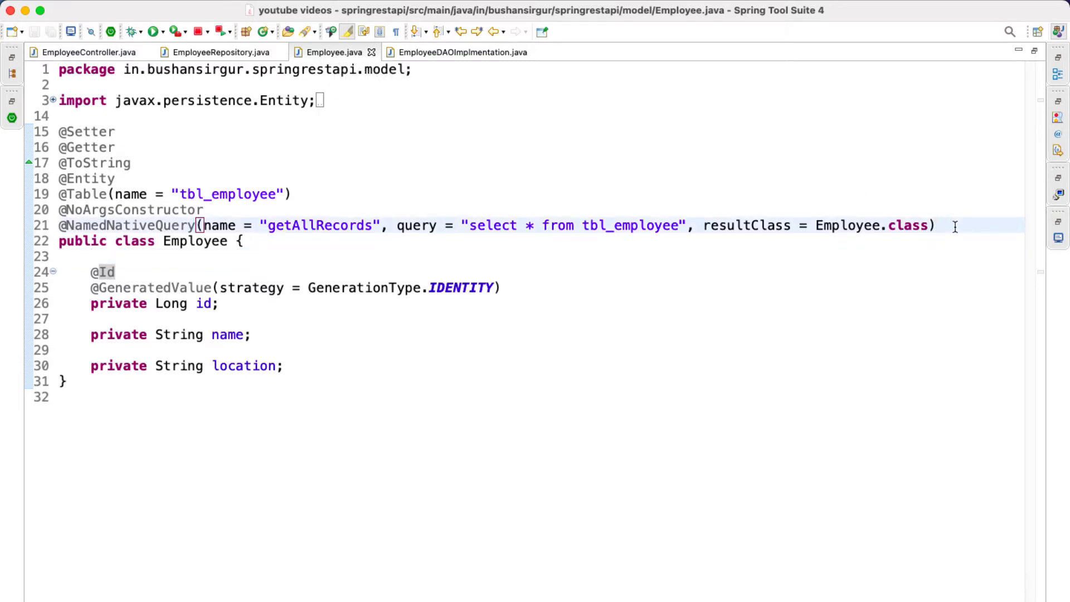
{"action": "key", "text": "Return"}
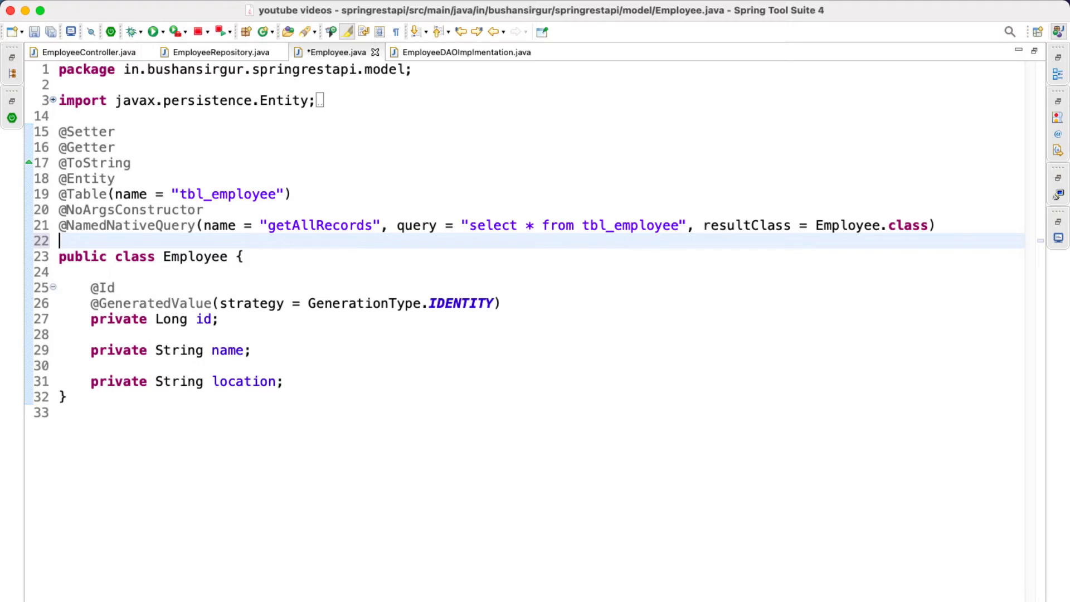
{"action": "type", "text": "@NamedQuery"}
{"action": "key", "text": "ctrl+space"}
{"action": "key", "text": "Return"}
{"action": "type", "text": "("}
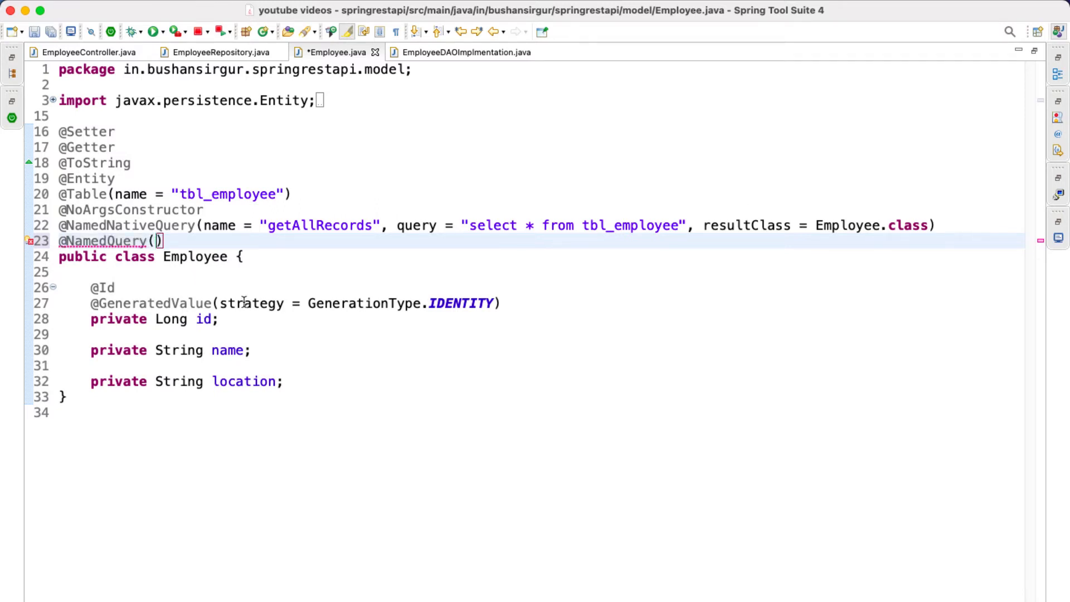
{"action": "mouse_move", "coordinate": [251, 302]}
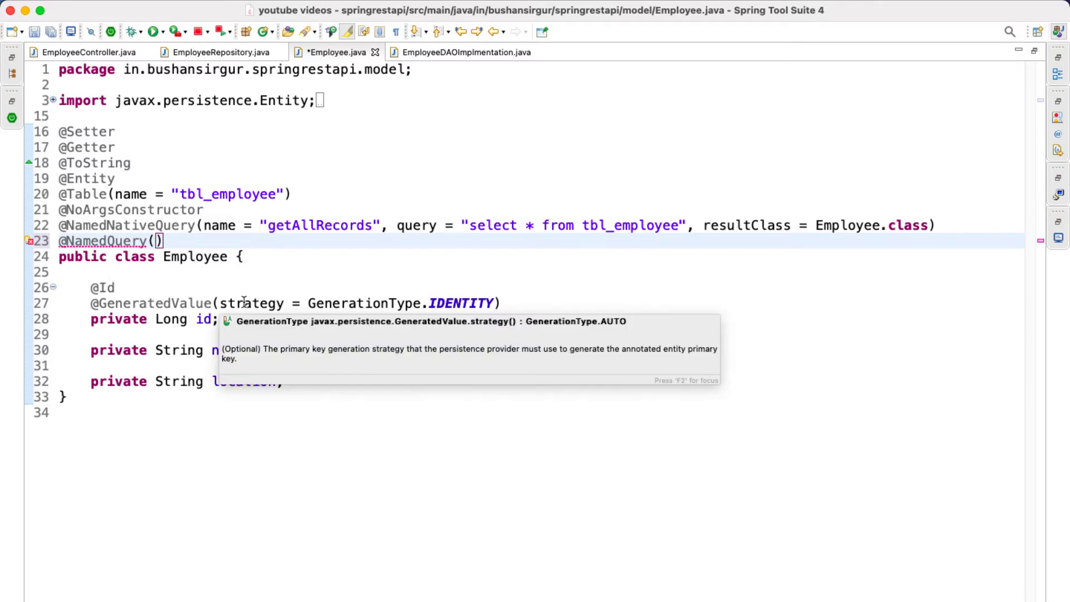
{"action": "type", "text": "name = \""}
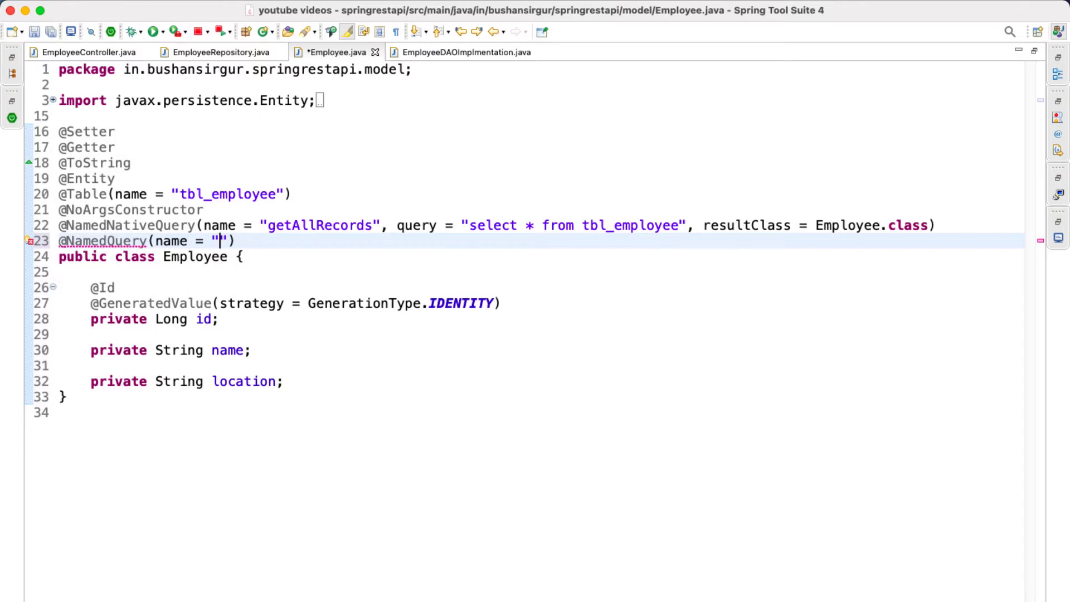
{"action": "type", "text": "getAllRecords"}
{"action": "key", "text": "Right"}
{"action": "type", "text": ", "}
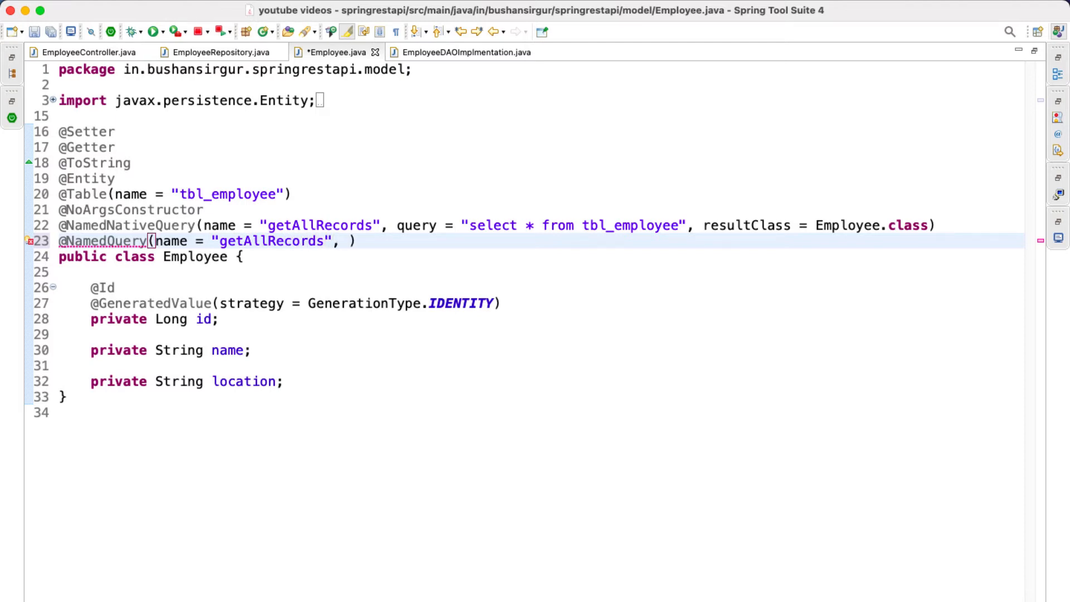
{"action": "type", "text": "qquery = \""}
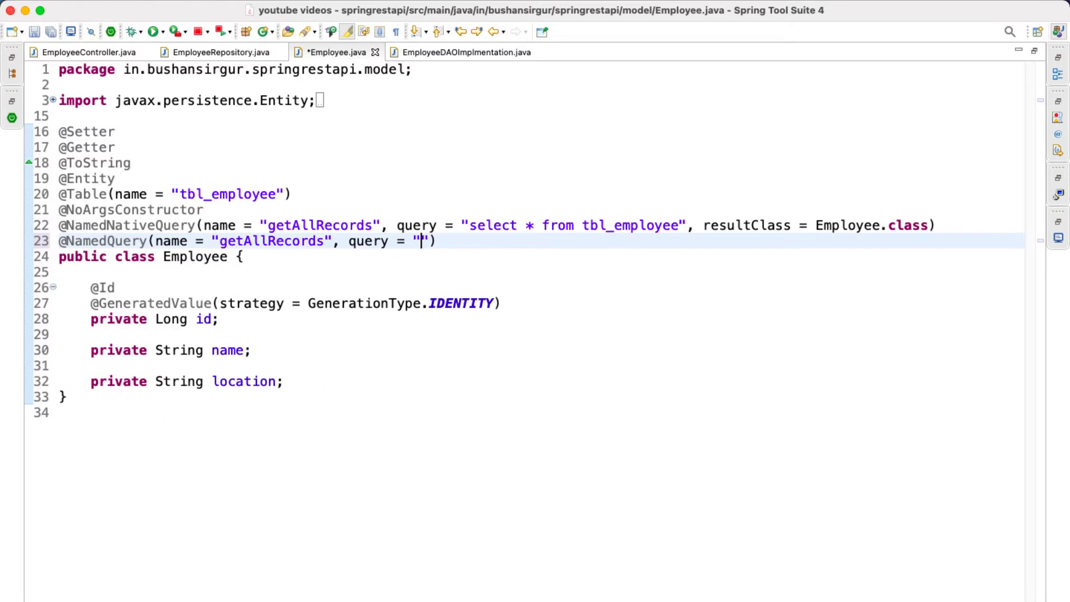
{"action": "type", "text": "R"}
Enter the JPQL query = "FROM Employee", fixing stray characters and trailing spaces.
{"action": "key", "text": "BackSpace"}
{"action": "type", "text": "FROM "}
{"action": "type", "text": "Employee"}
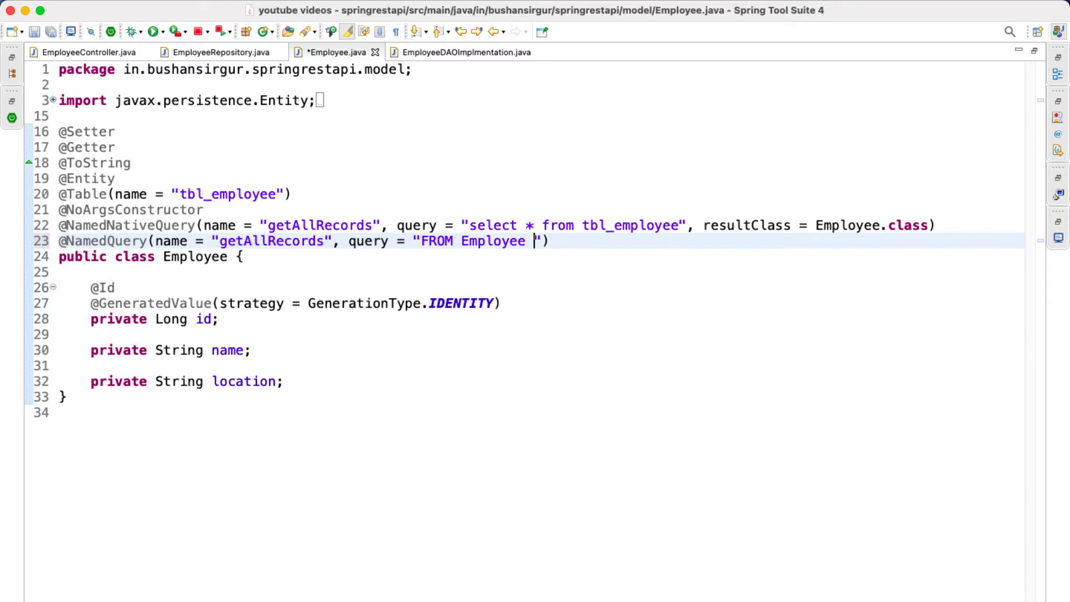
{"action": "key", "text": "BackSpace"}
{"action": "key", "text": "Right"}
{"action": "key", "text": "Left"}
{"action": "key", "text": "Left"}
{"action": "key", "text": "BackSpace"}
{"action": "key", "text": "End"}
{"action": "left_click", "coordinate": [61, 226]}
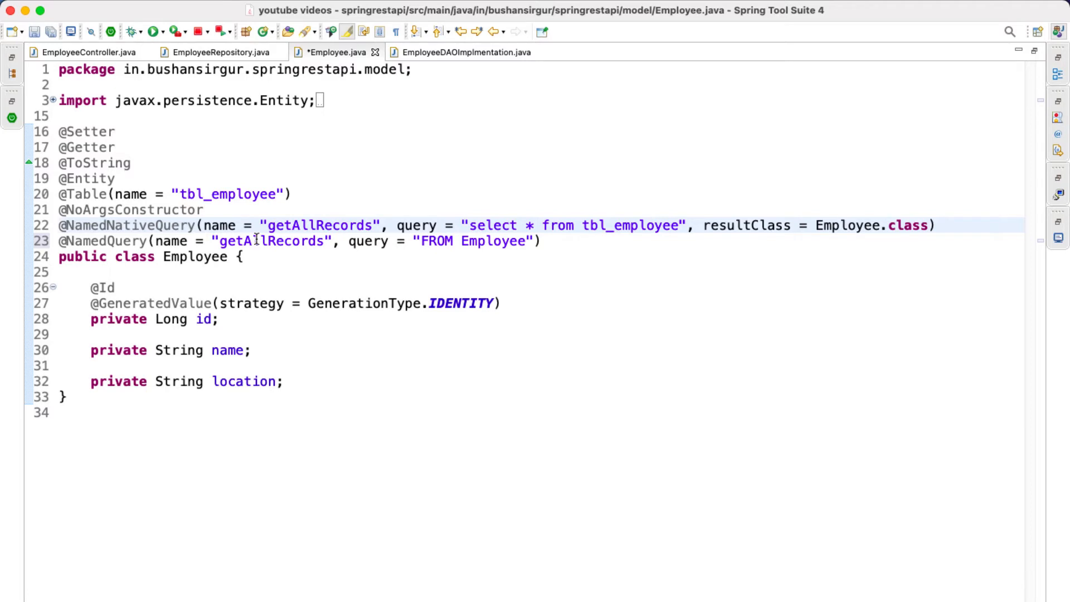
{"action": "double_click", "coordinate": [316, 225]}
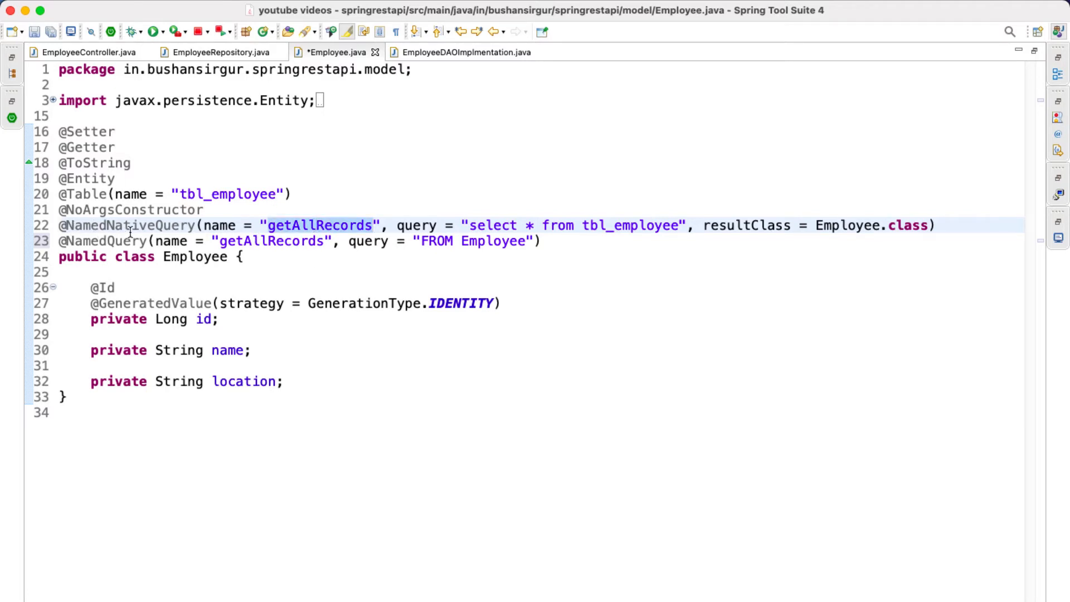
{"action": "double_click", "coordinate": [286, 241]}
{"action": "double_click", "coordinate": [326, 226]}
{"action": "left_click", "coordinate": [272, 259]}
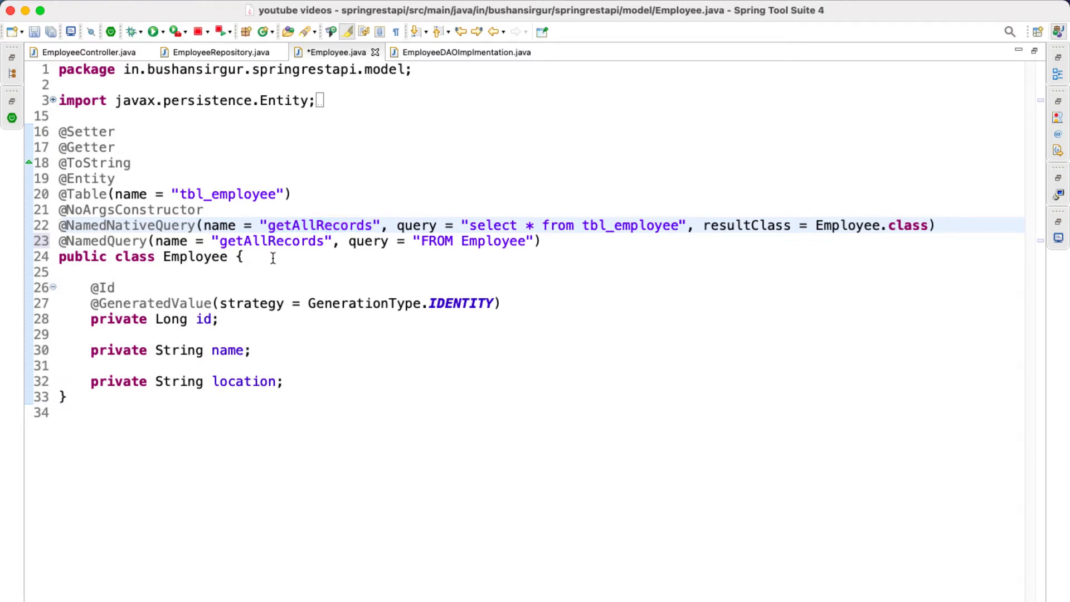
{"action": "key", "text": "ctrl+slash"}
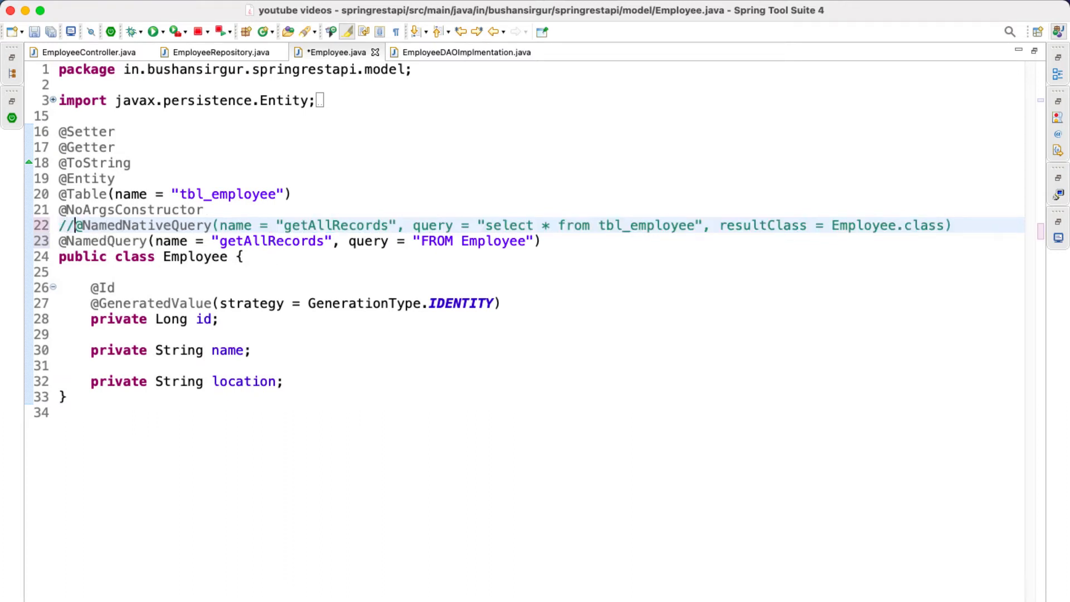
{"action": "key", "text": "super+s"}
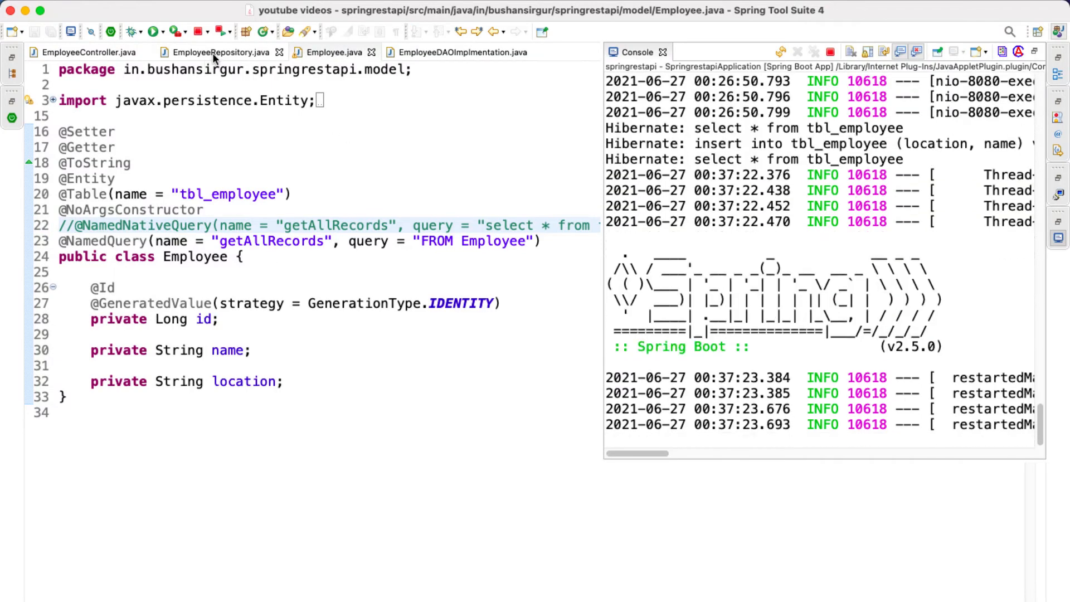
In EmployeeRepository, start a new List<Employee> method declaration after getEmployees.
{"action": "left_click", "coordinate": [213, 53]}
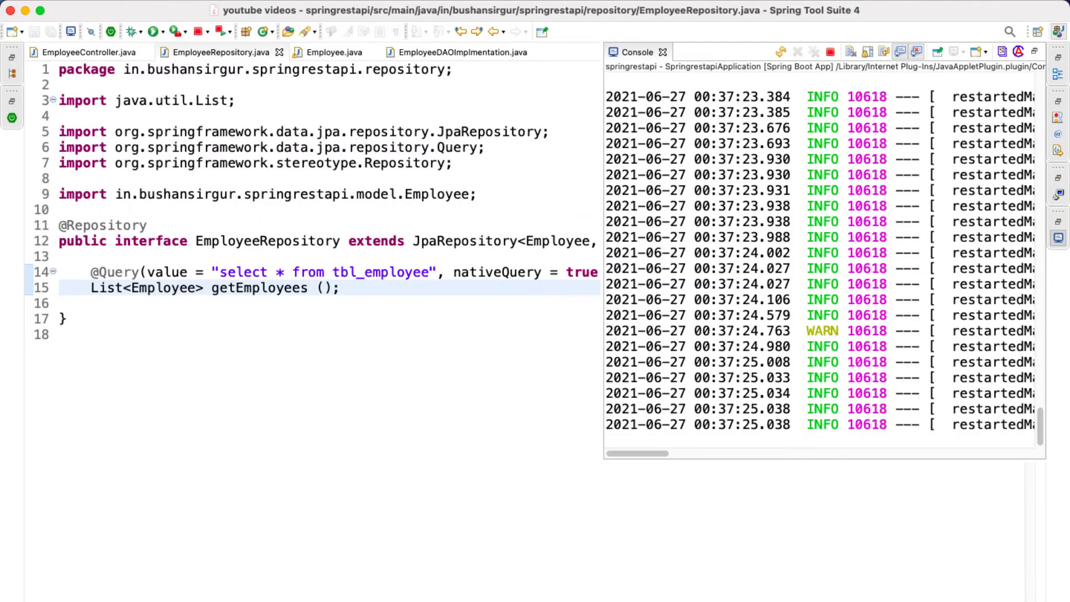
{"action": "left_click", "coordinate": [147, 294]}
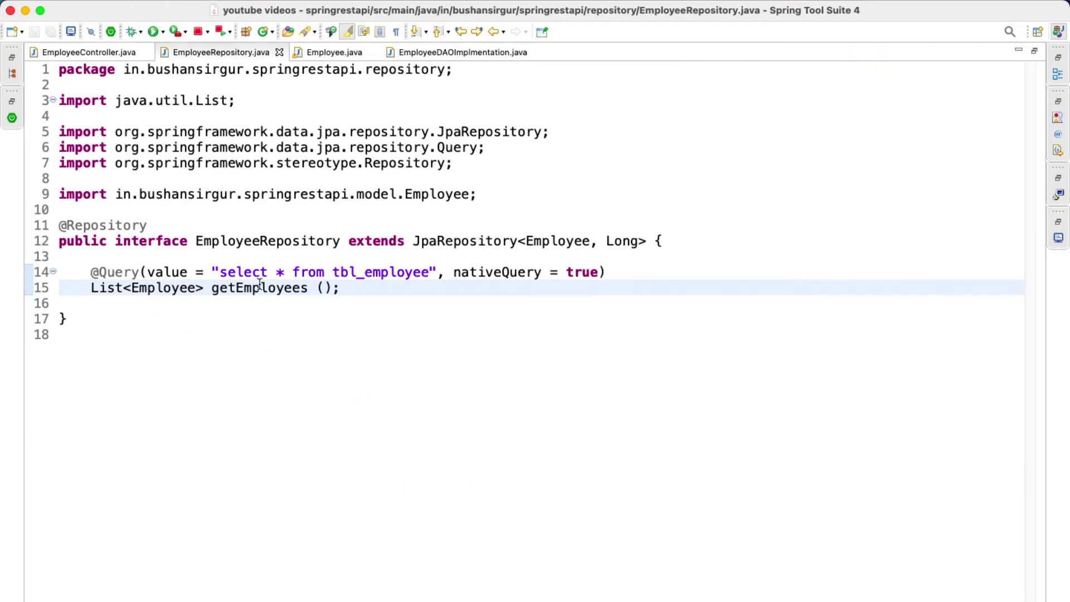
{"action": "left_click", "coordinate": [98, 303]}
{"action": "key", "text": "Return"}
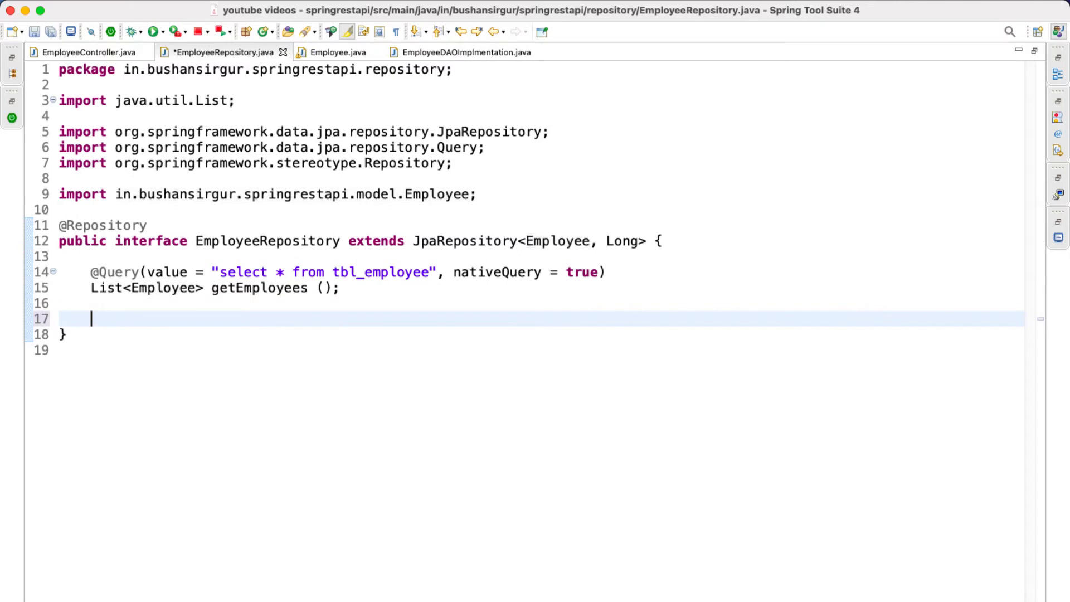
{"action": "type", "text": "List<Emplo"}
{"action": "type", "text": "yee>"}
{"action": "key", "text": "Right"}
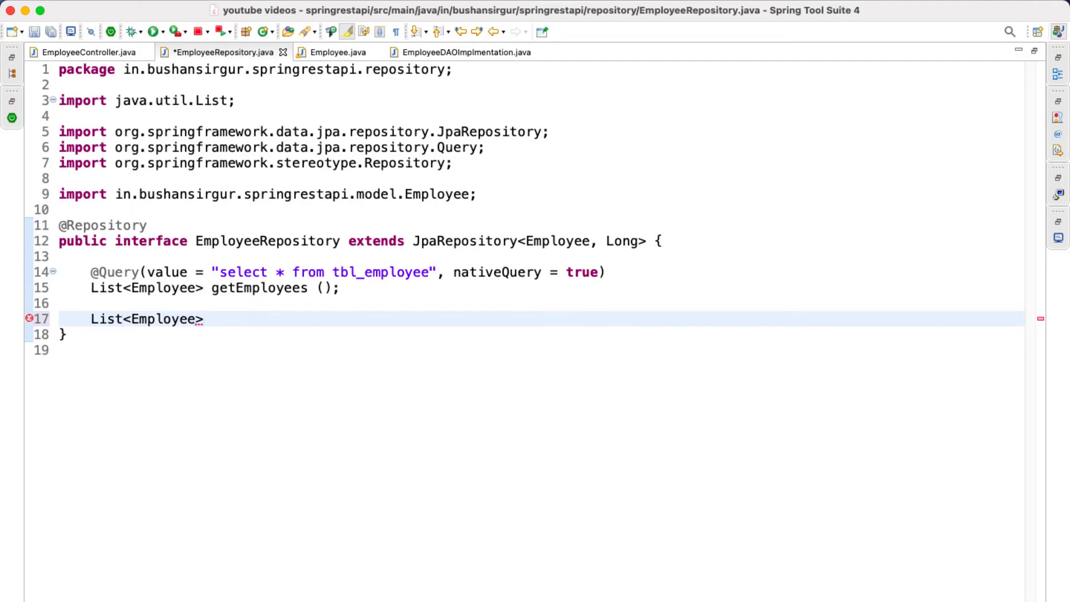
Copy getAllRecords from the entity, complete getAllRecords(); and save the repository.
{"action": "left_click", "coordinate": [326, 51]}
{"action": "left_click", "coordinate": [247, 241]}
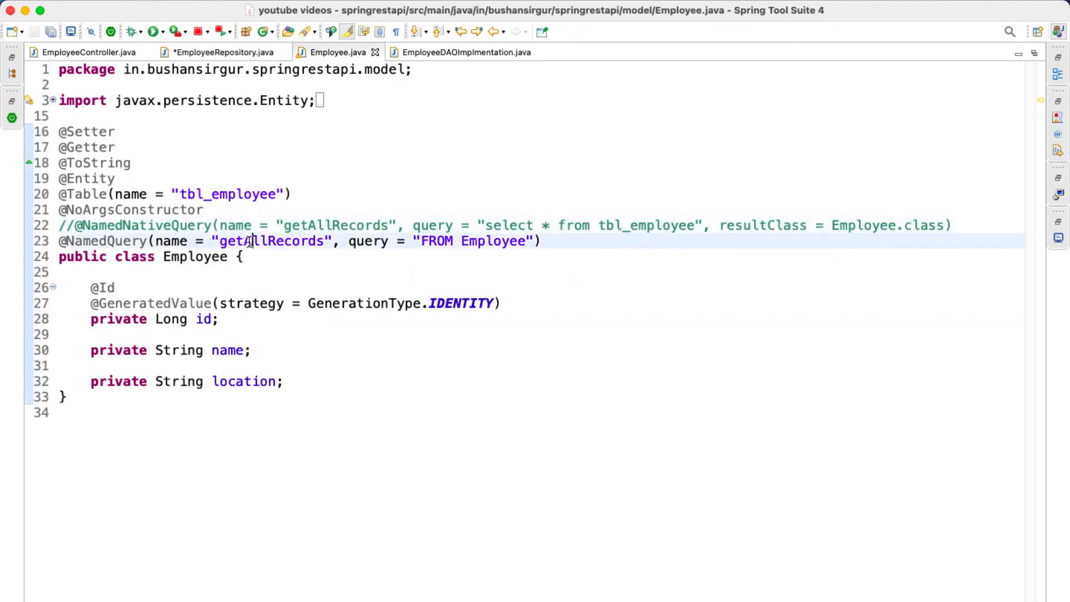
{"action": "double_click", "coordinate": [249, 241]}
{"action": "key", "text": "ctrl+c"}
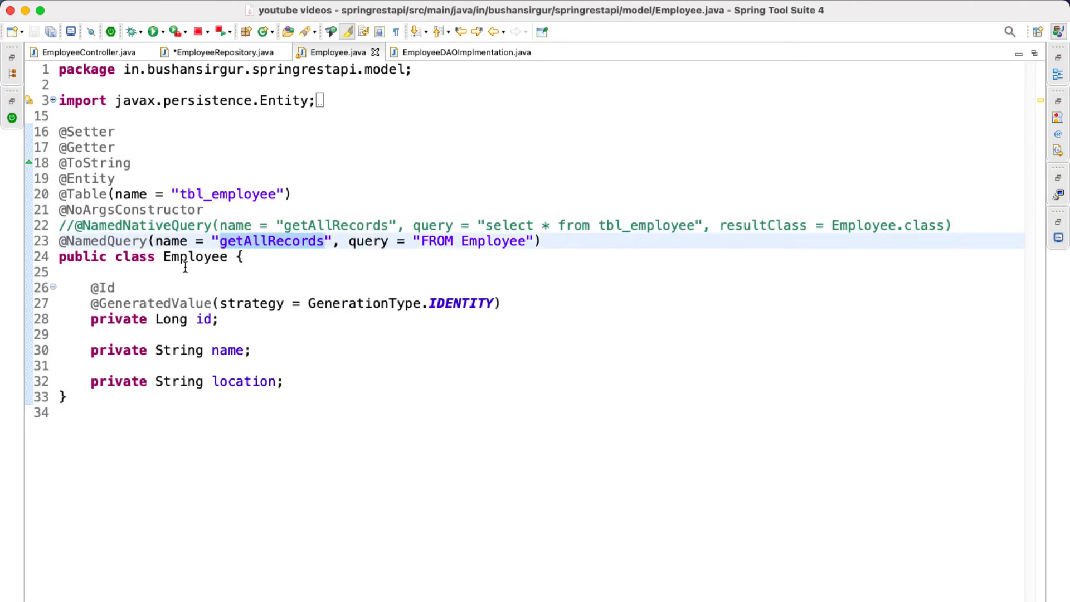
{"action": "left_click", "coordinate": [220, 51]}
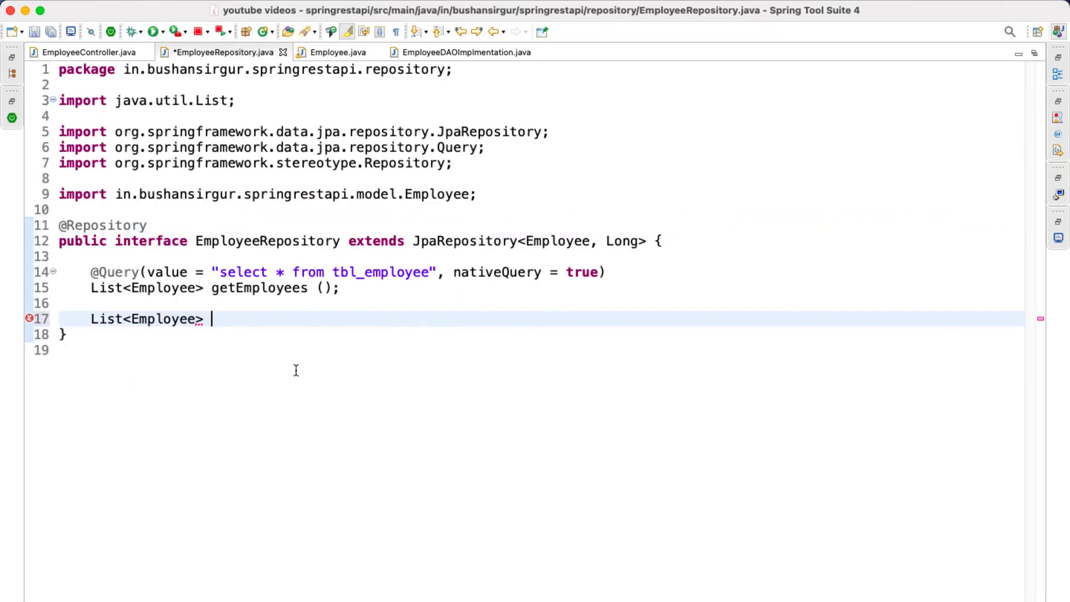
{"action": "key", "text": "ctrl+v"}
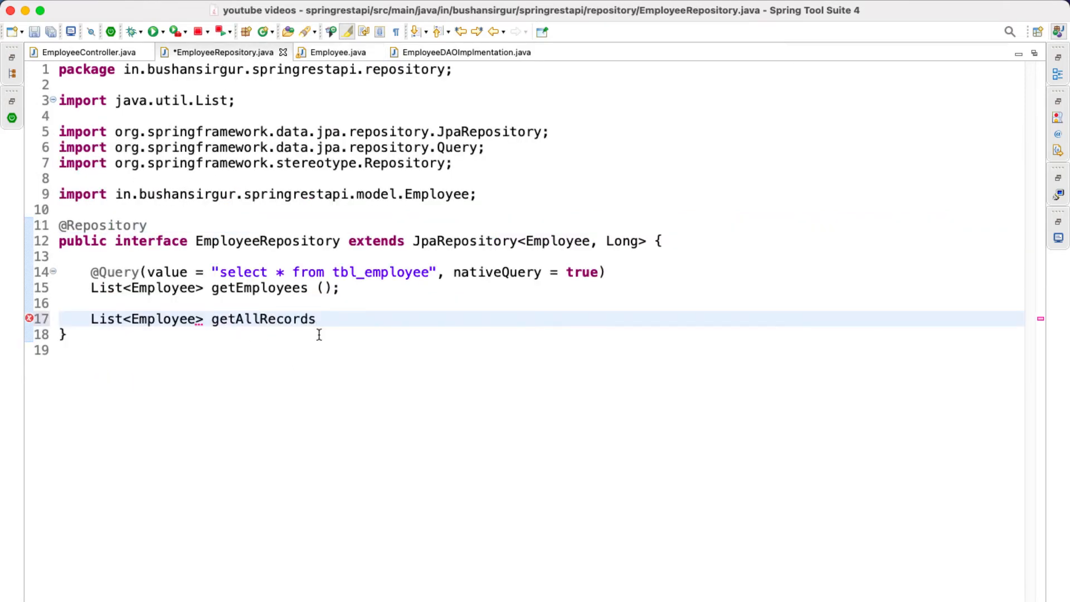
{"action": "type", "text": "();"}
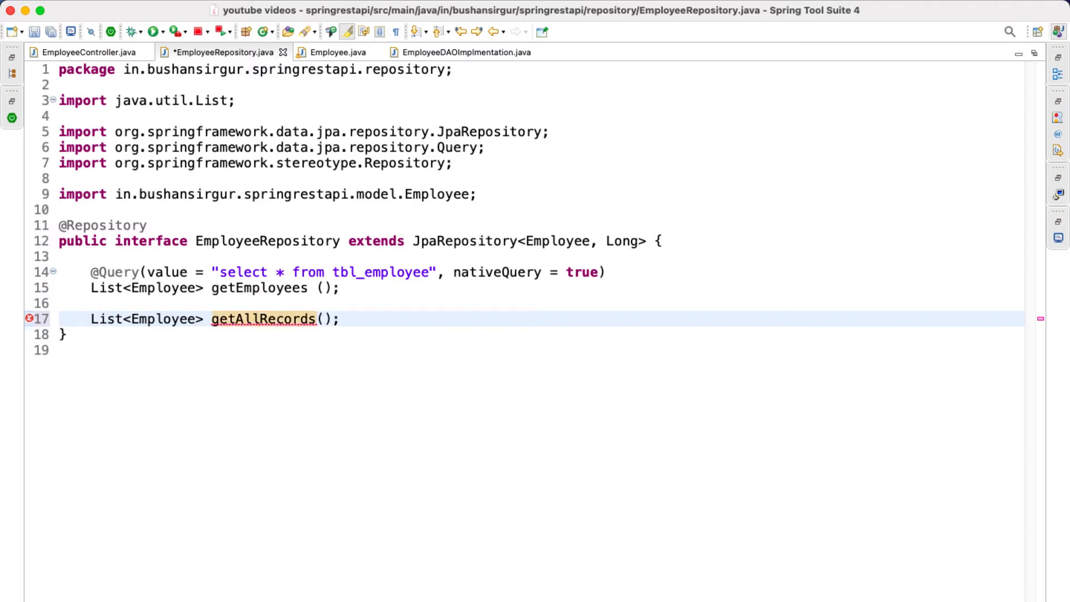
{"action": "key", "text": "ctrl+s"}
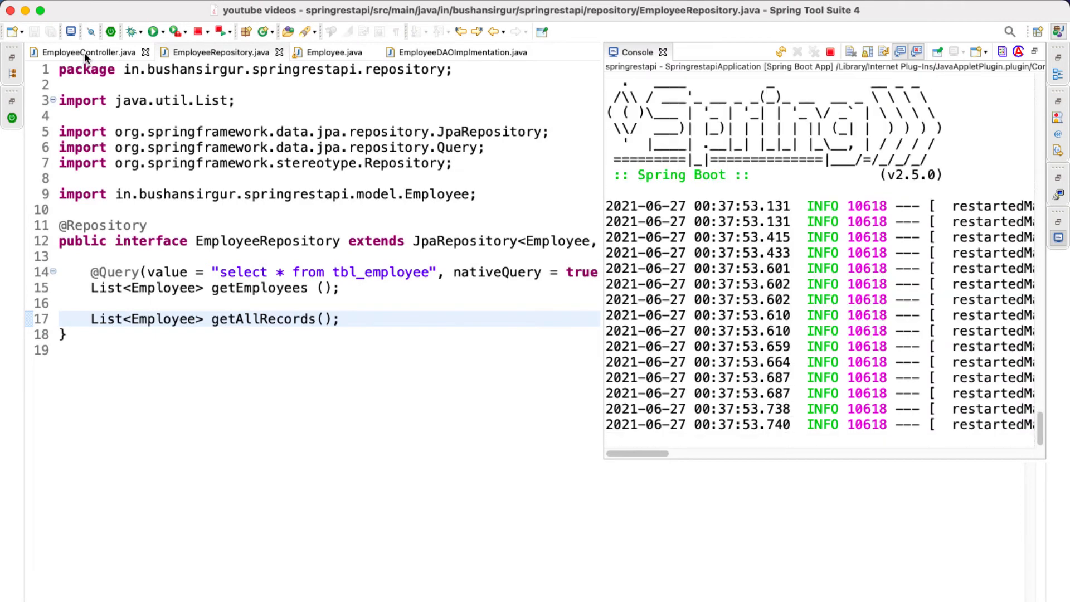
In EmployeeController's GET handler, comment out the return eDAO.getAll() line.
{"action": "left_click", "coordinate": [84, 52]}
{"action": "key", "text": "Up"}
{"action": "key", "text": "Up"}
{"action": "key", "text": "Up"}
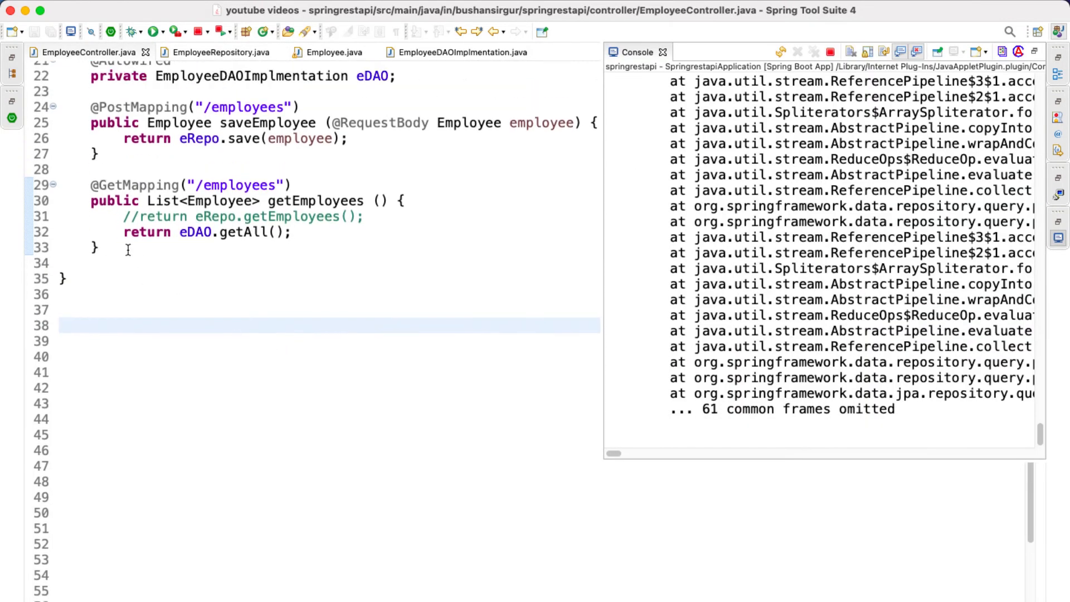
{"action": "left_click_drag", "start_coordinate": [91, 185], "coordinate": [99, 247]}
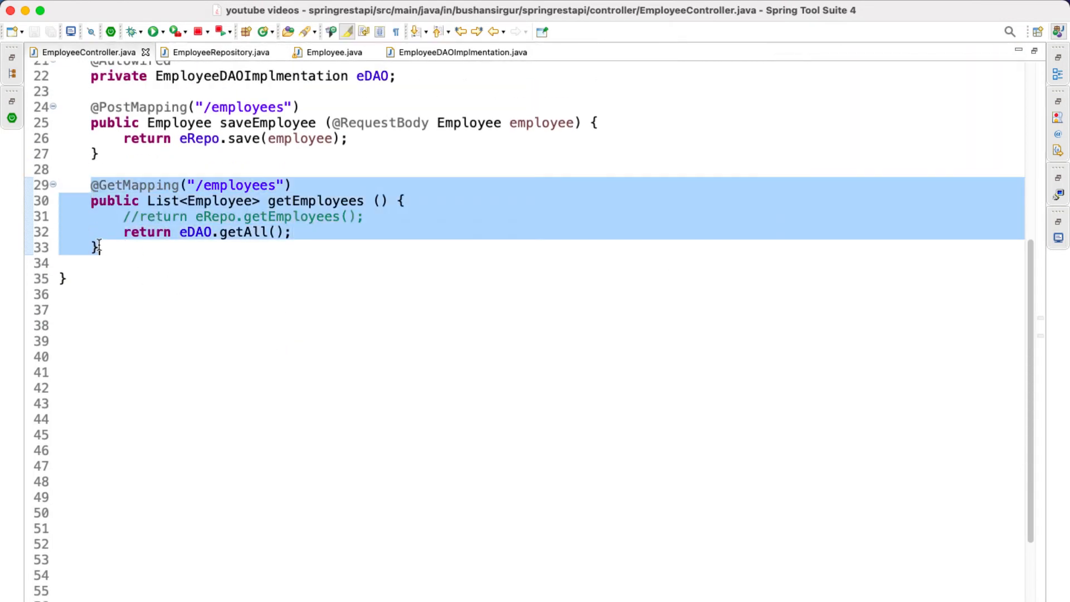
{"action": "left_click", "coordinate": [121, 251]}
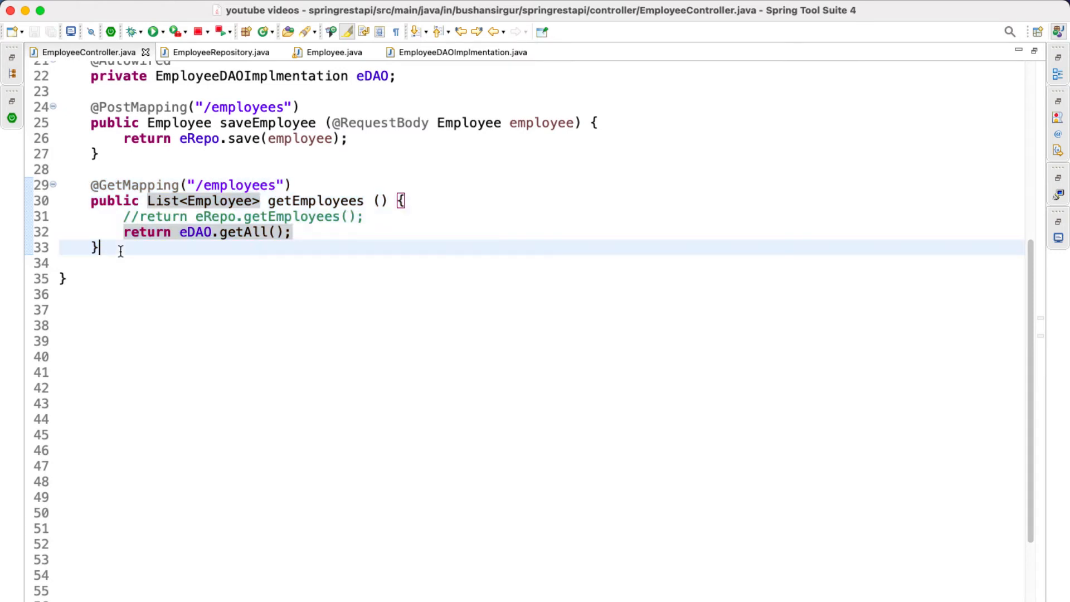
{"action": "left_click", "coordinate": [124, 231]}
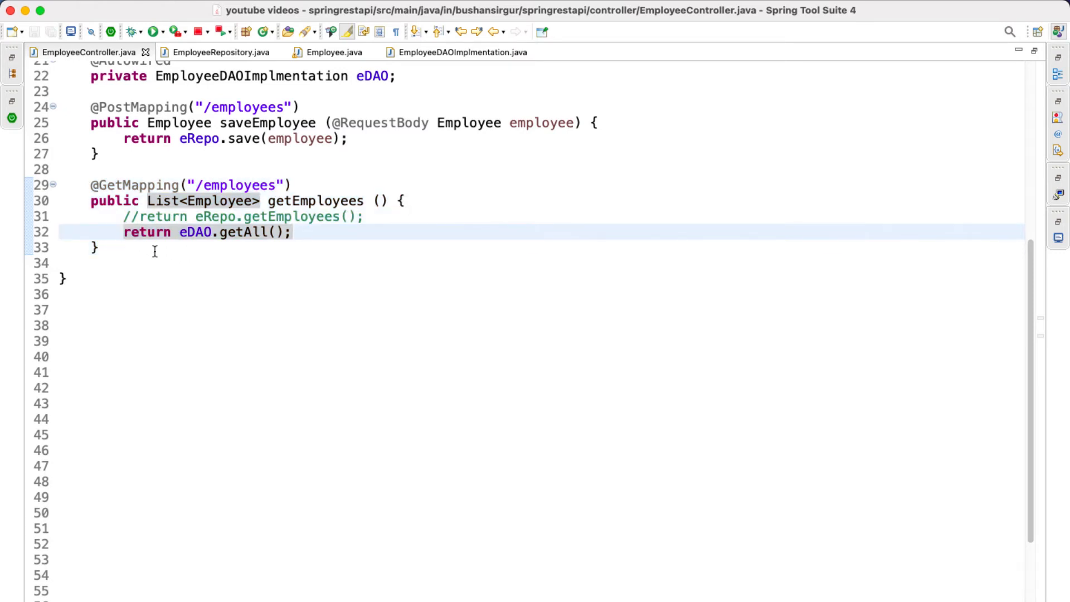
{"action": "key", "text": "ctrl+slash"}
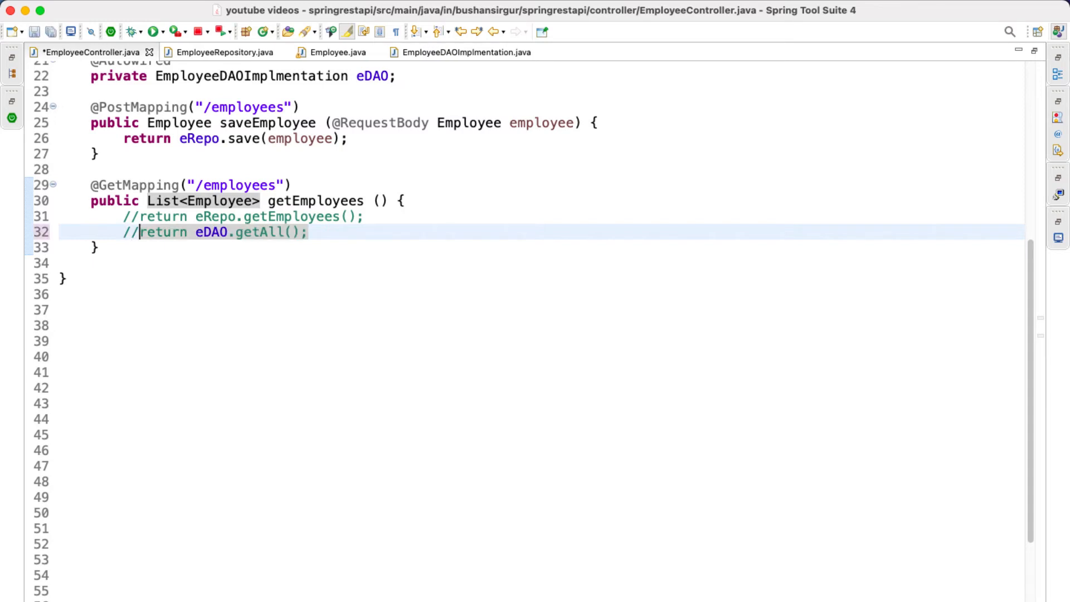
Add return eRepo.getAllRecords() on a new line via content assist.
{"action": "key", "text": "End"}
{"action": "key", "text": "Return"}
{"action": "type", "text": "//"}
{"action": "key", "text": "BackSpace"}
{"action": "key", "text": "BackSpace"}
{"action": "type", "text": "return"}
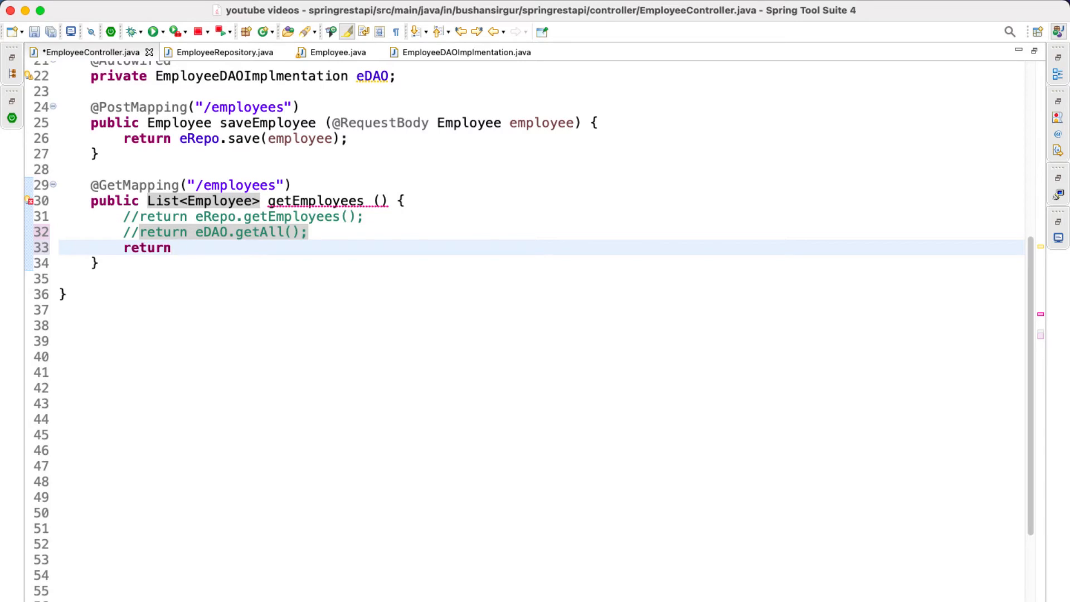
{"action": "type", "text": " eRe"}
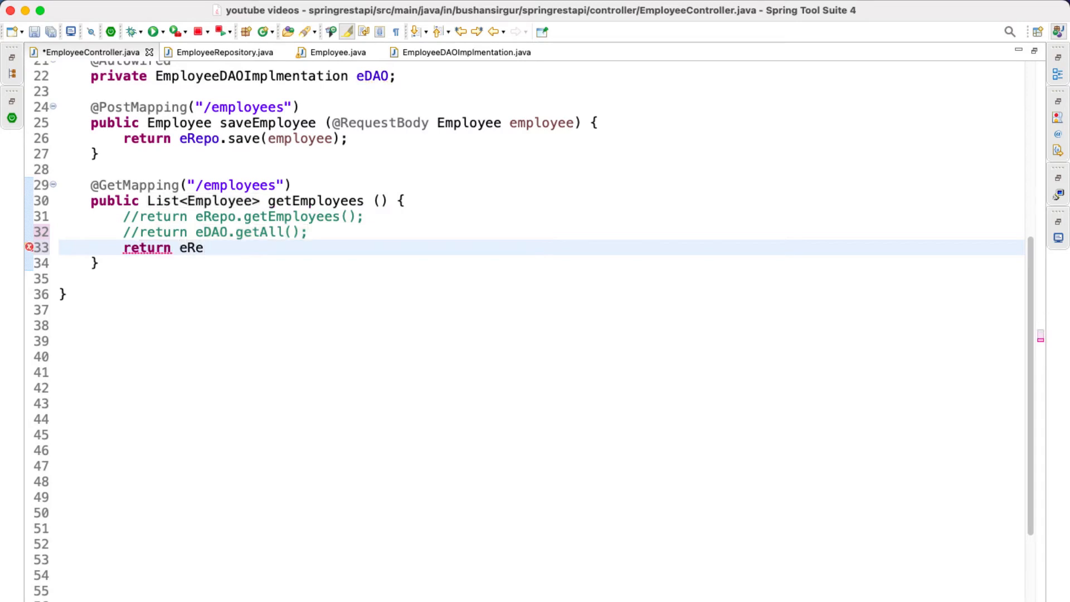
{"action": "key", "text": "ctrl+space"}
{"action": "key", "text": "Return"}
{"action": "type", "text": ".get"}
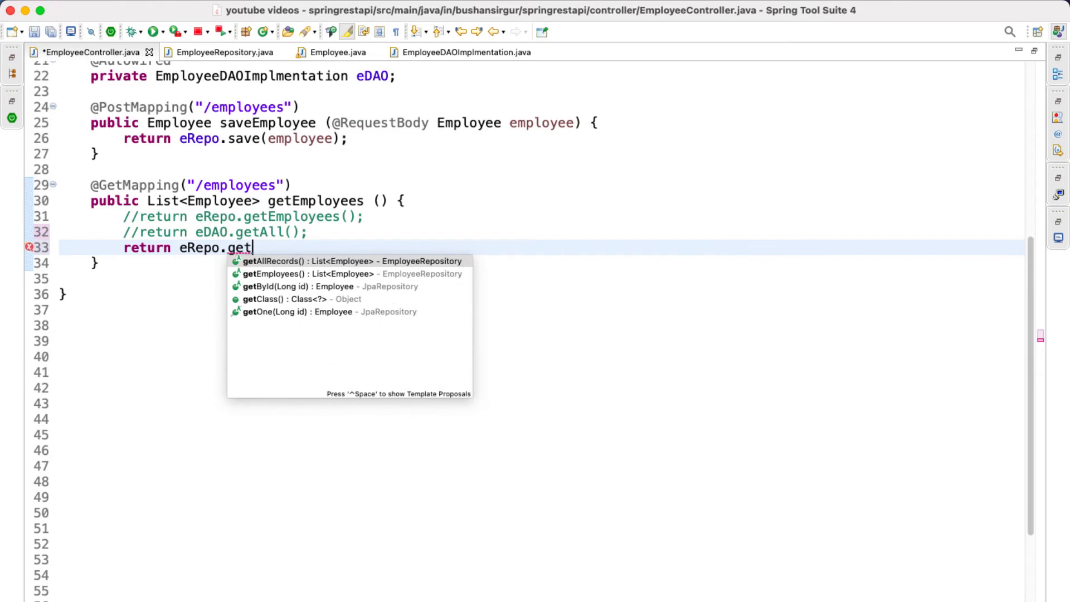
{"action": "key", "text": "Return"}
{"action": "type", "text": ";"}
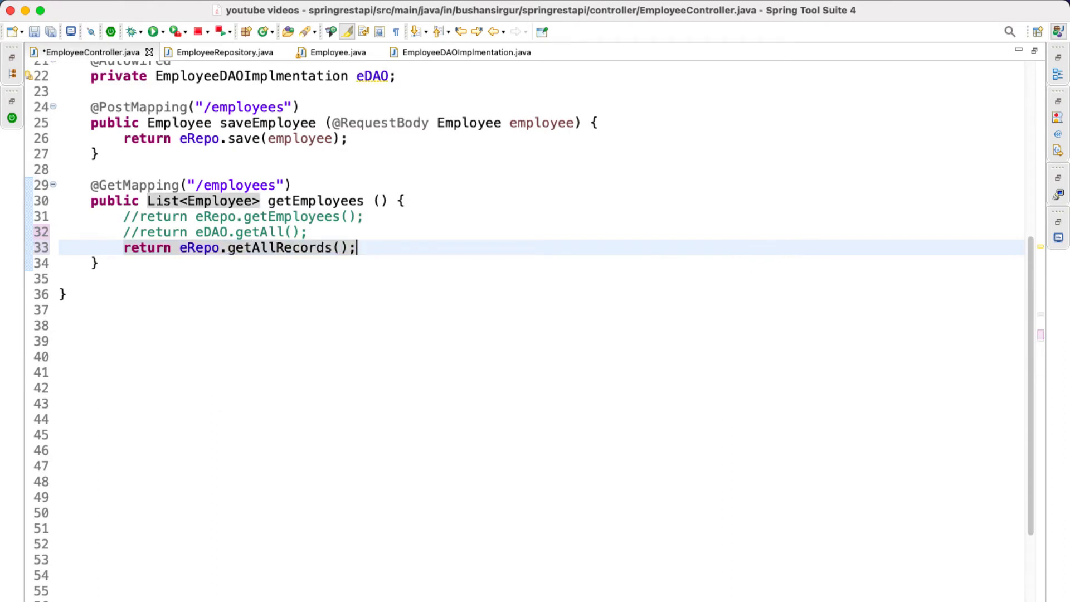
Save the controller and read the restart error: No property getAllRecords found for type Employee.
{"action": "key", "text": "super+s"}
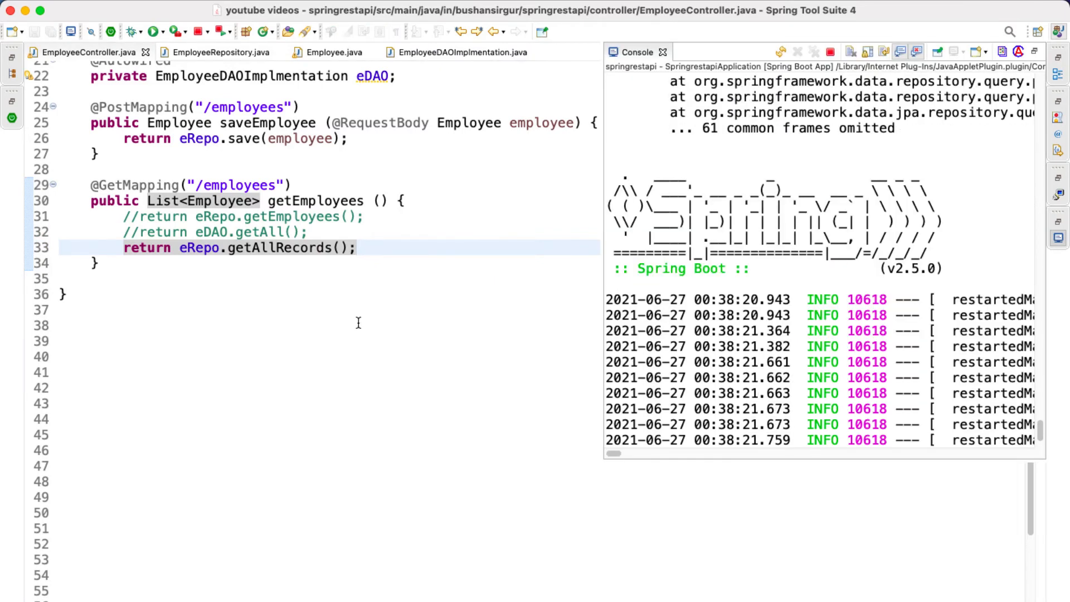
{"action": "scroll", "coordinate": [795, 340], "scroll_direction": "up", "scroll_amount": 5}
{"action": "scroll", "coordinate": [794, 340], "scroll_direction": "up", "scroll_amount": 5}
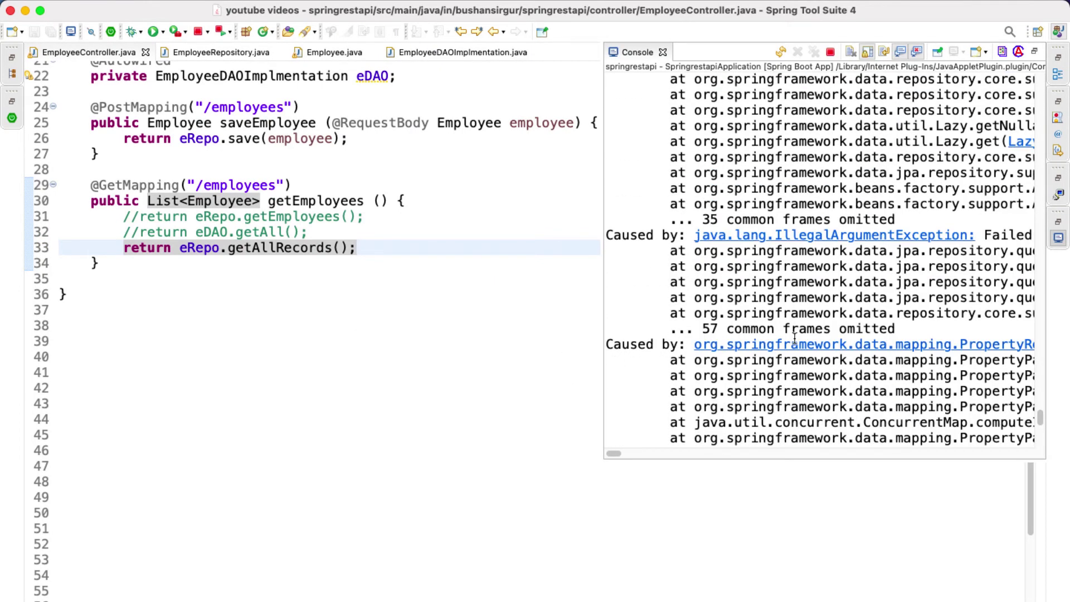
{"action": "double_click", "coordinate": [627, 58]}
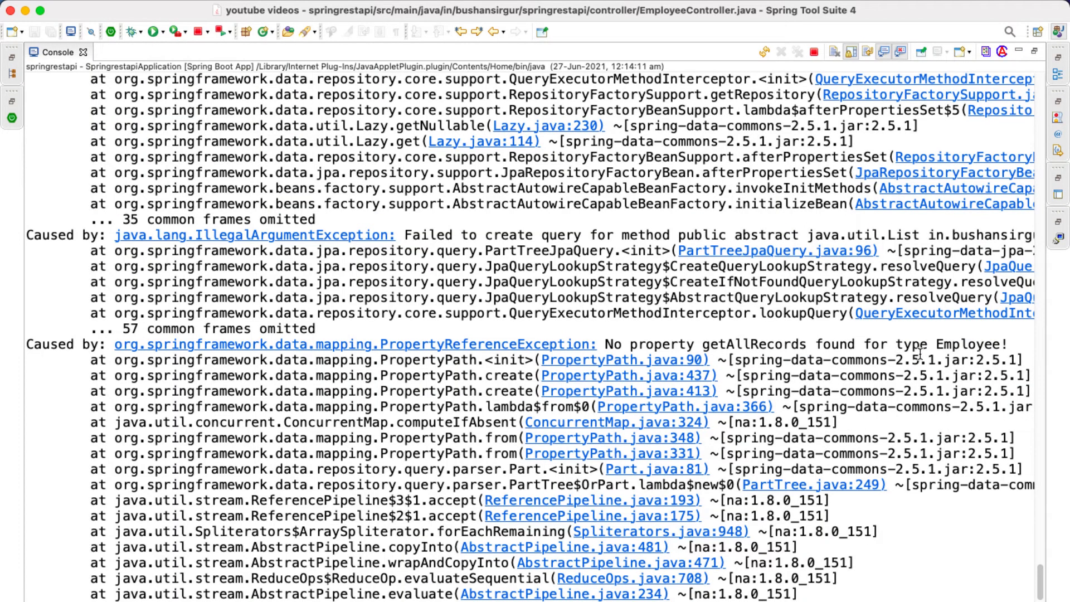
{"action": "double_click", "coordinate": [50, 51]}
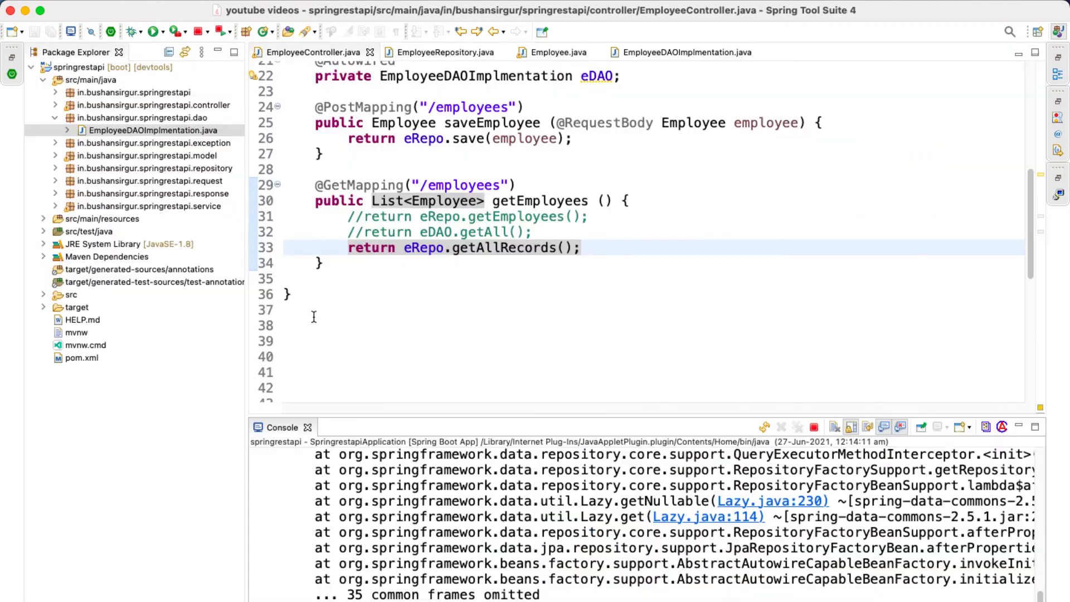
{"action": "left_click", "coordinate": [414, 295]}
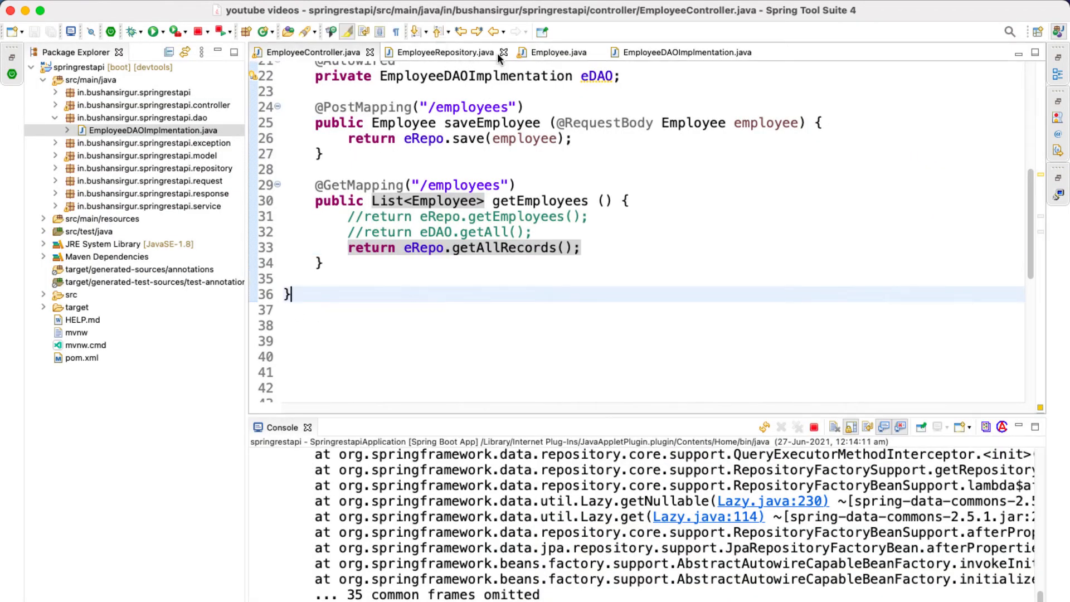
{"action": "left_click", "coordinate": [437, 53]}
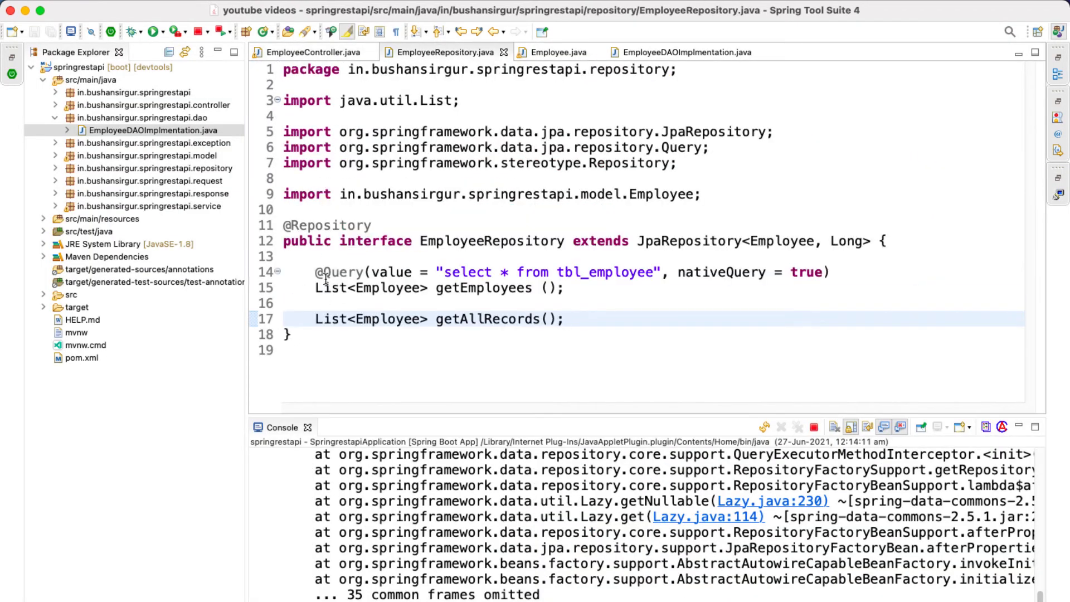
{"action": "left_click_drag", "start_coordinate": [316, 272], "coordinate": [579, 288]}
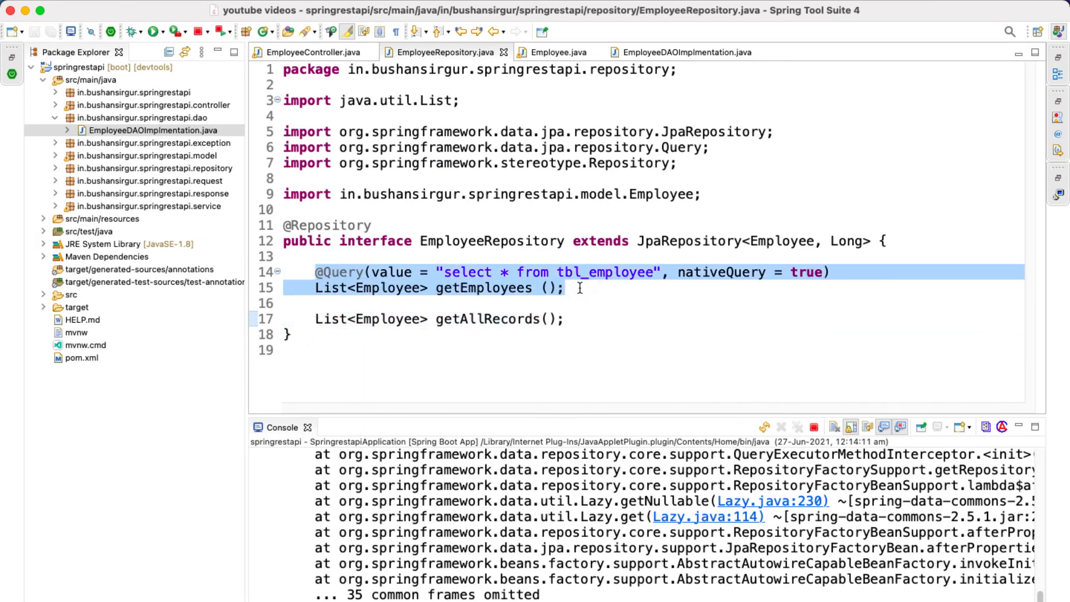
{"action": "key", "text": "ctrl+slash"}
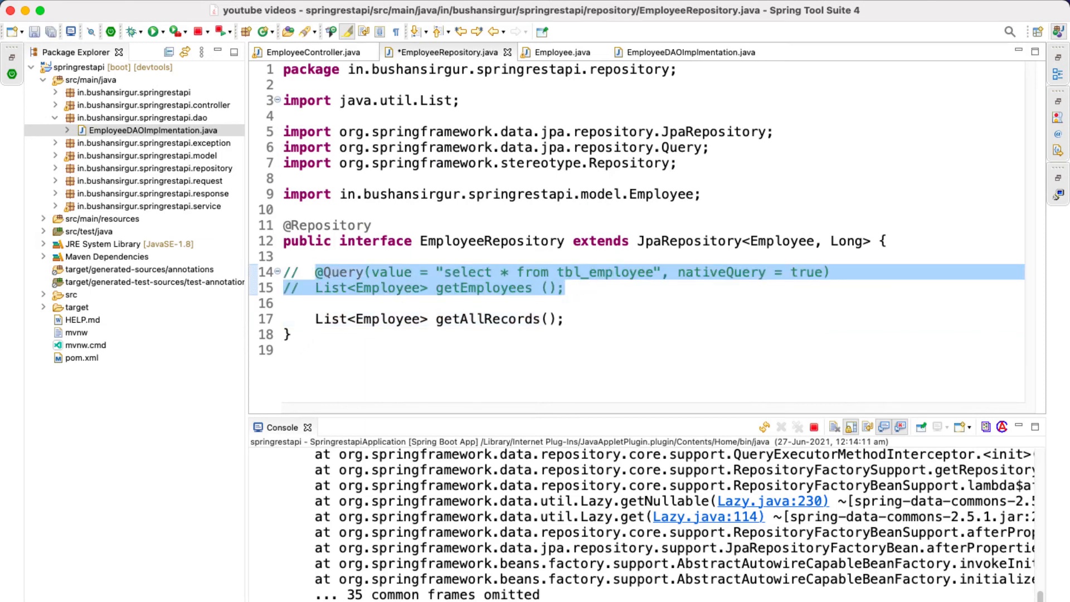
{"action": "key", "text": "super+s"}
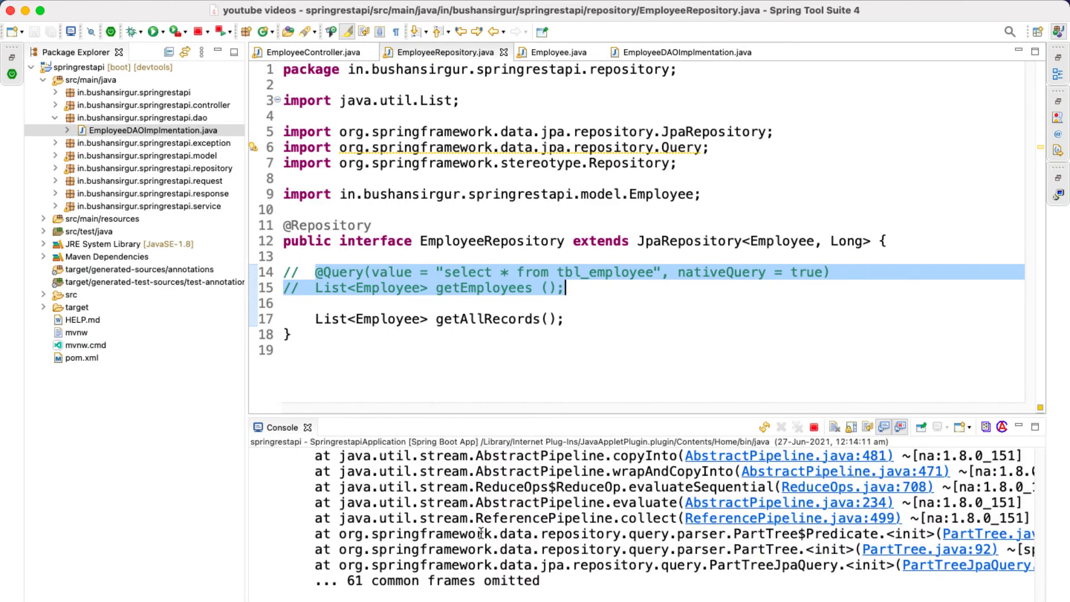
{"action": "scroll", "coordinate": [482, 534], "scroll_direction": "down", "scroll_amount": 5}
{"action": "scroll", "coordinate": [482, 533], "scroll_direction": "up", "scroll_amount": 3}
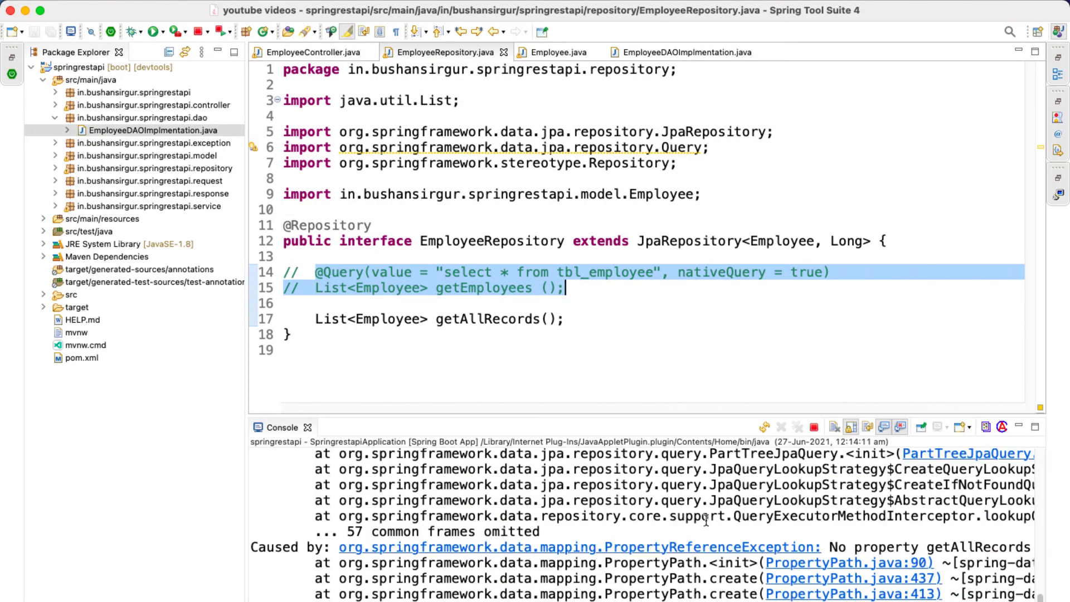
{"action": "left_click", "coordinate": [590, 285]}
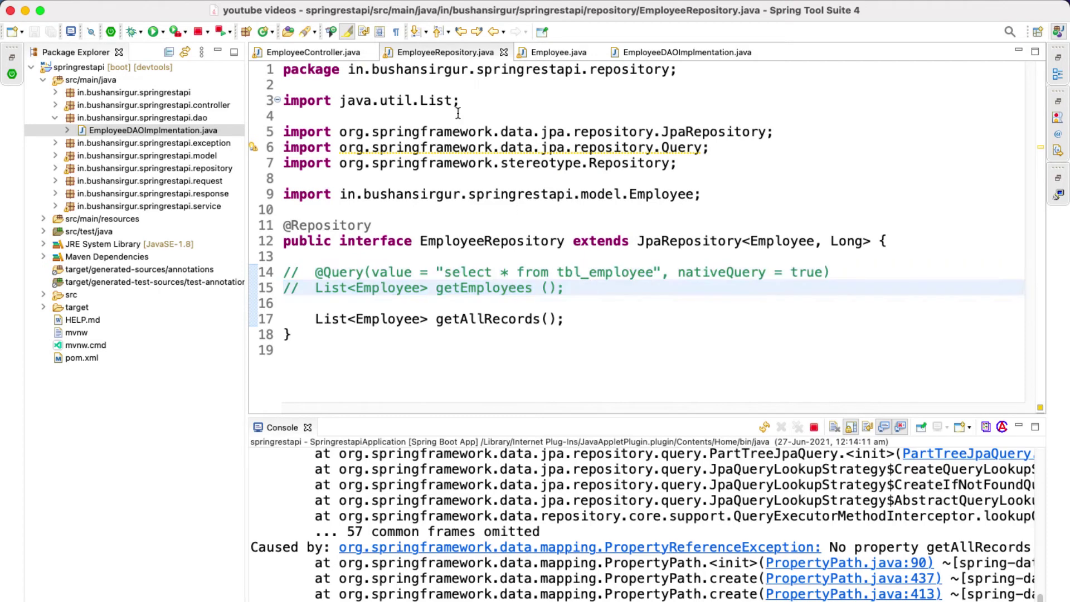
{"action": "left_click", "coordinate": [548, 53]}
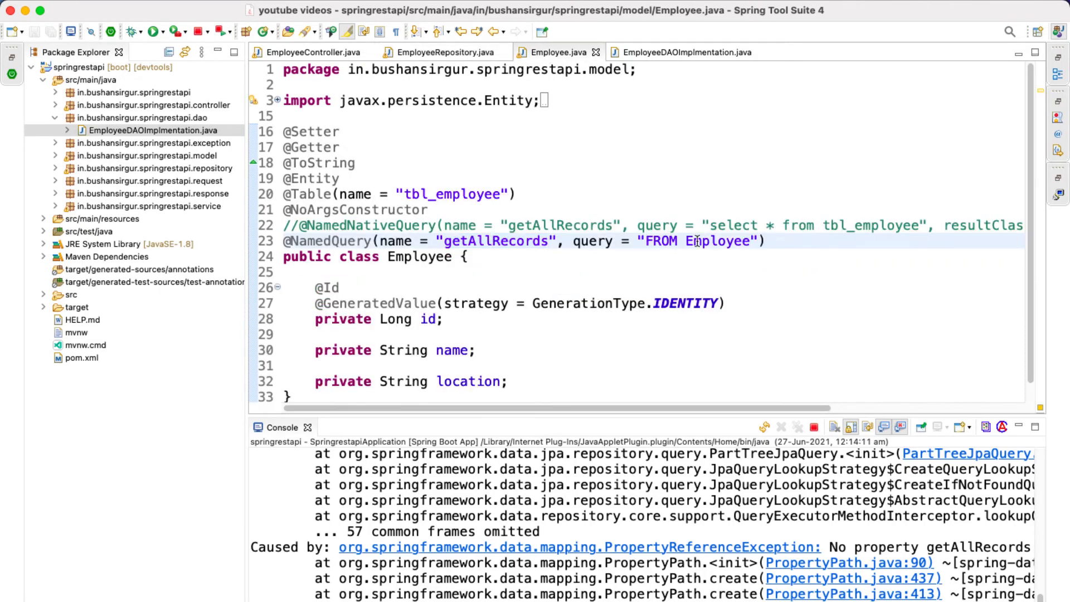
{"action": "double_click", "coordinate": [478, 241]}
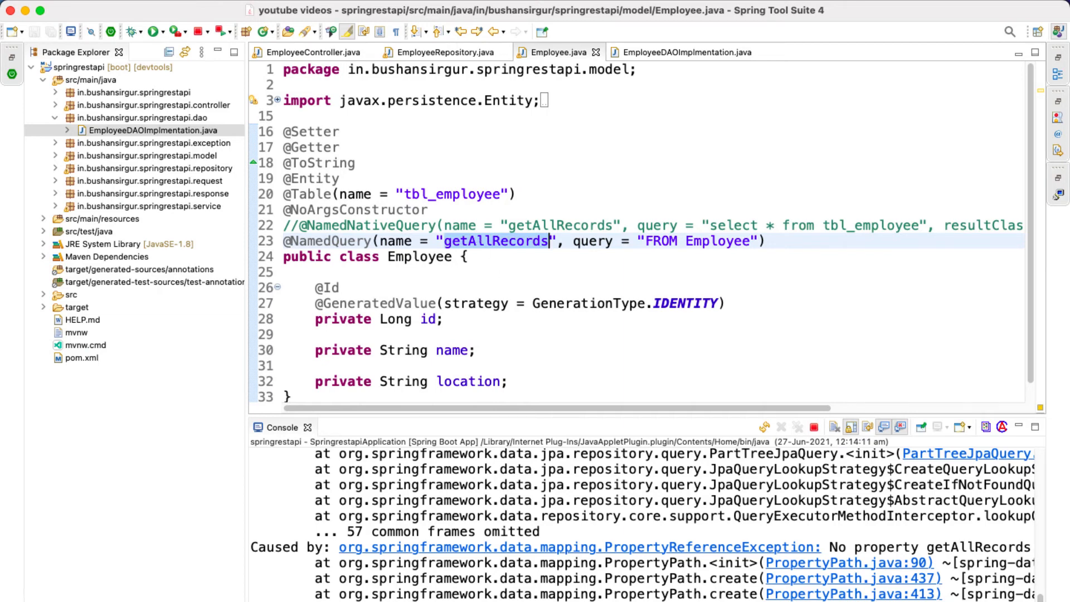
{"action": "left_click", "coordinate": [445, 242]}
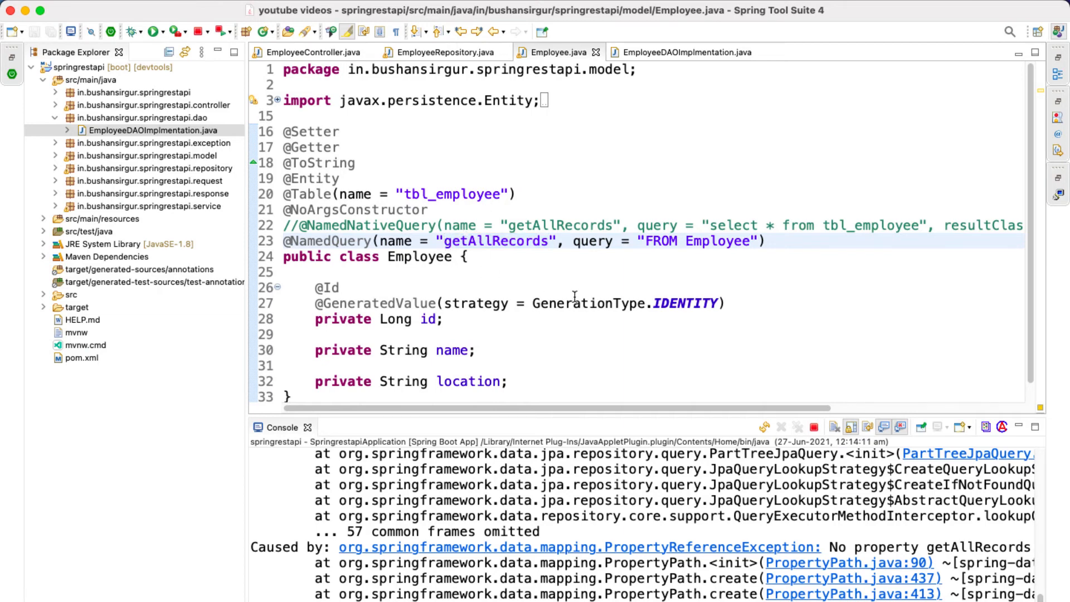
{"action": "type", "text": "Emp"}
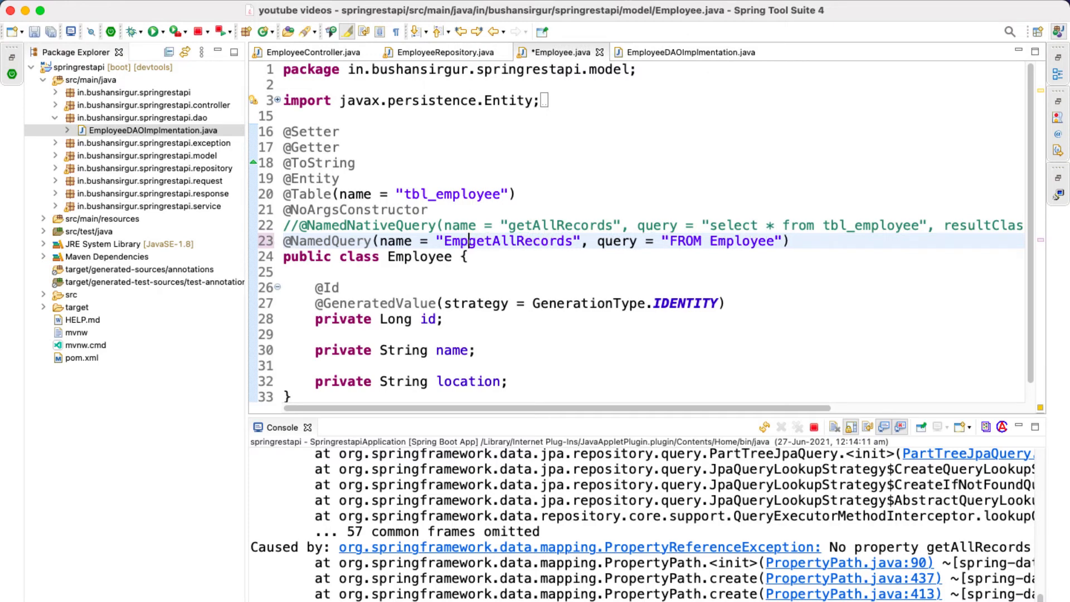
{"action": "type", "text": "loyee"}
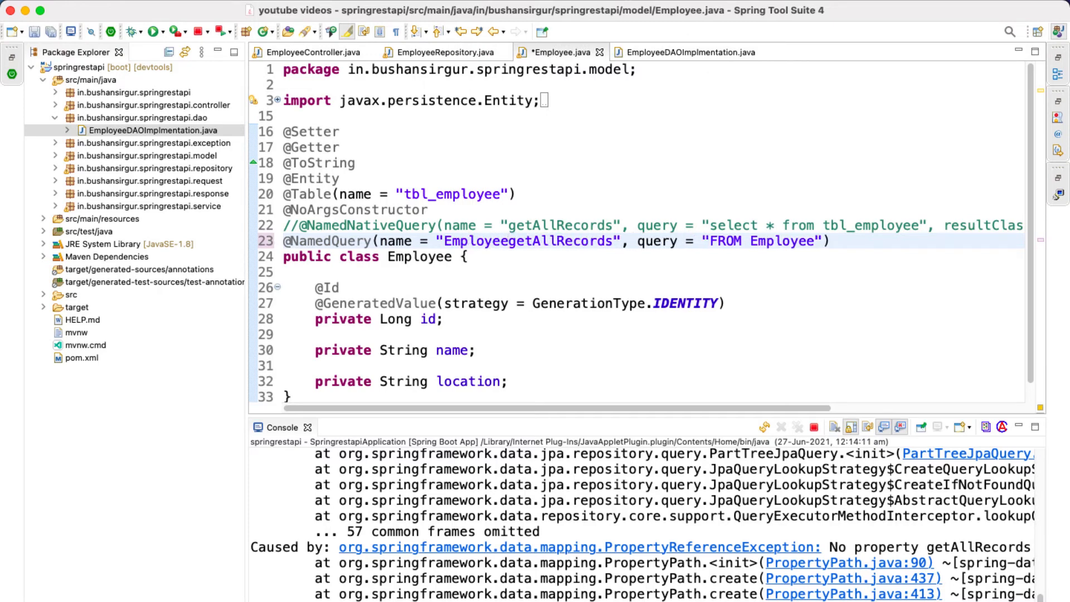
{"action": "type", "text": "."}
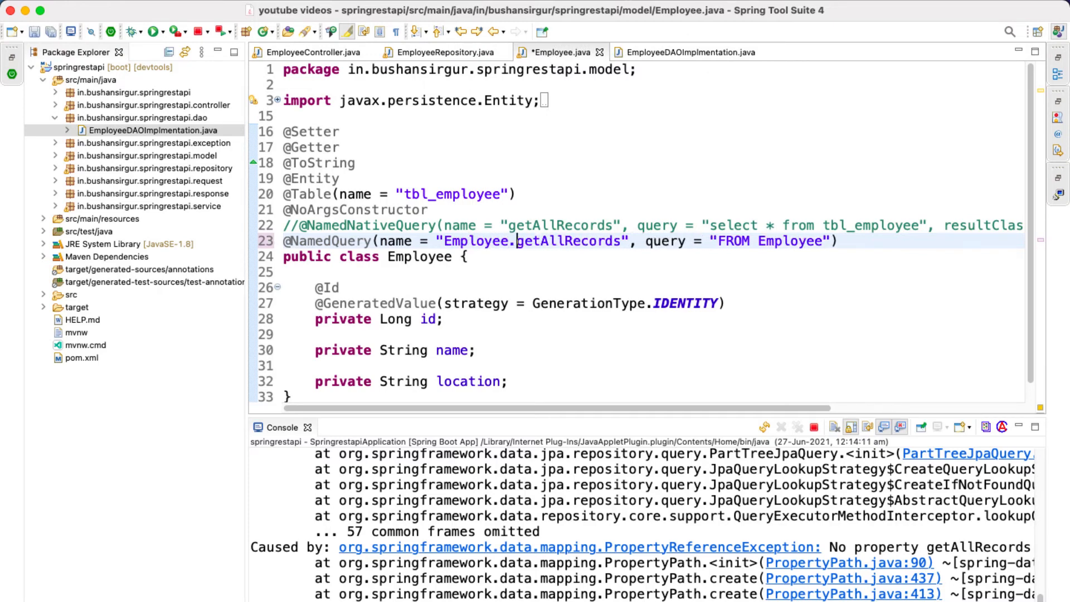
{"action": "key", "text": "ctrl+s"}
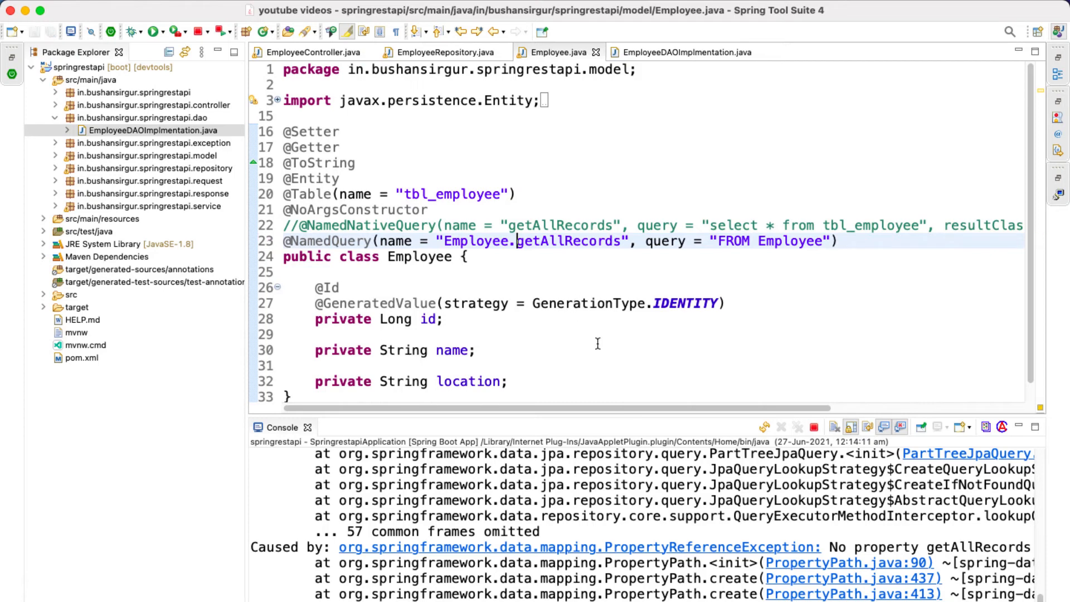
{"action": "scroll", "coordinate": [436, 573], "scroll_direction": "up", "scroll_amount": 5}
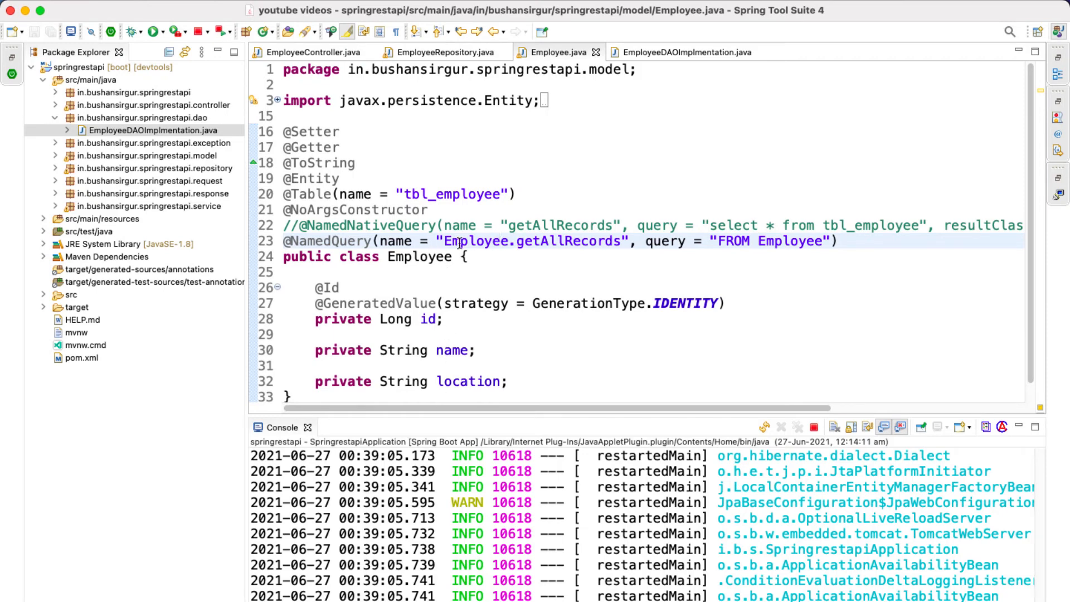
{"action": "left_click_drag", "start_coordinate": [444, 240], "coordinate": [517, 241]}
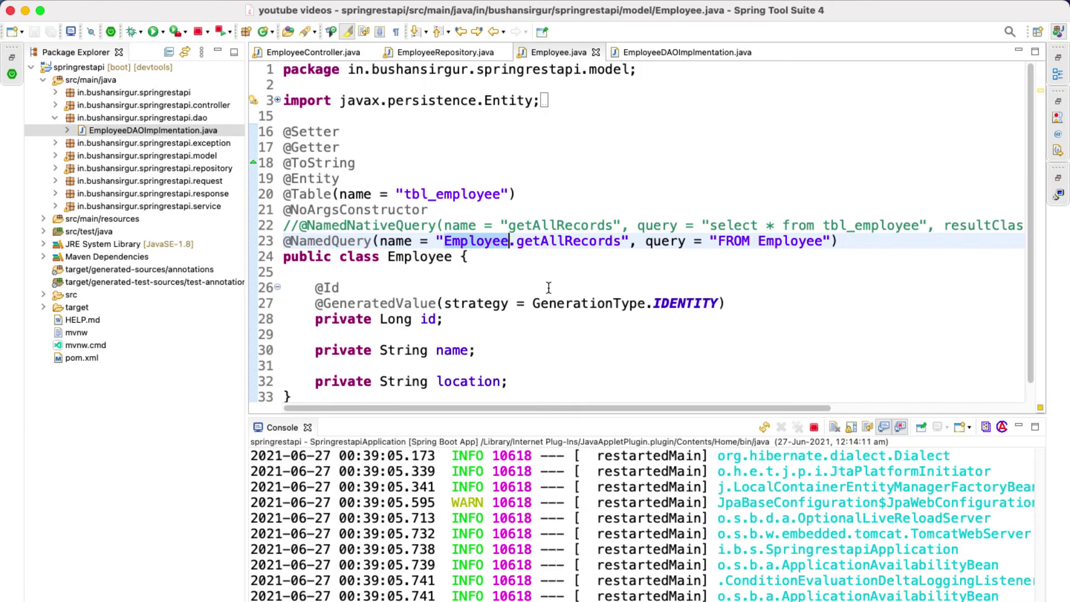
{"action": "left_click", "coordinate": [496, 255]}
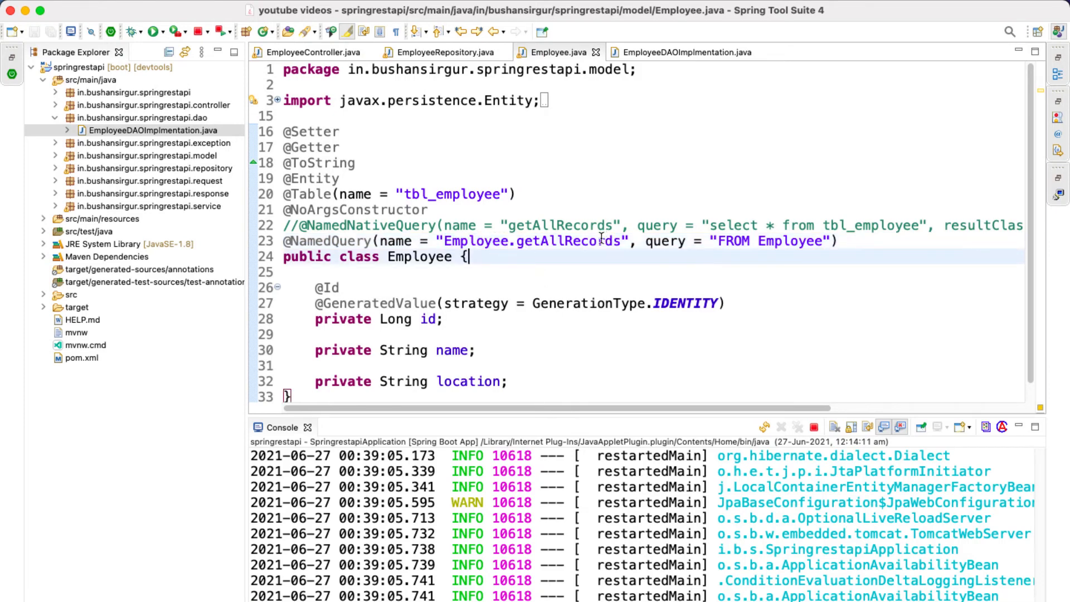
Switch to Postman and send GET /employees, returning Chaitra, Bushan and Bharath.
{"action": "key", "text": "super+Tab"}
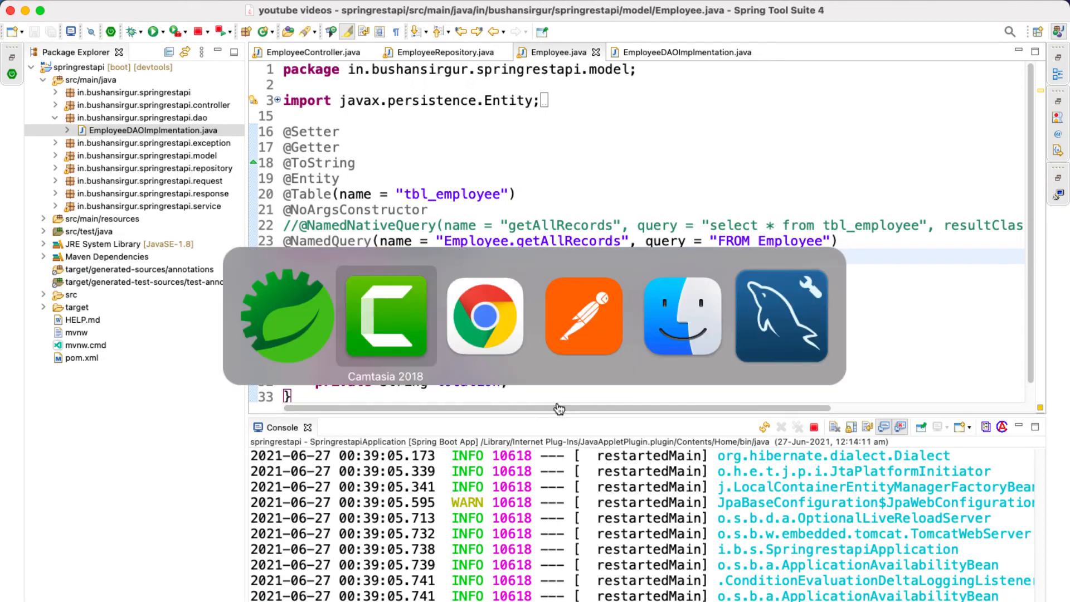
{"action": "key", "text": "Tab"}
{"action": "key", "text": "Tab"}
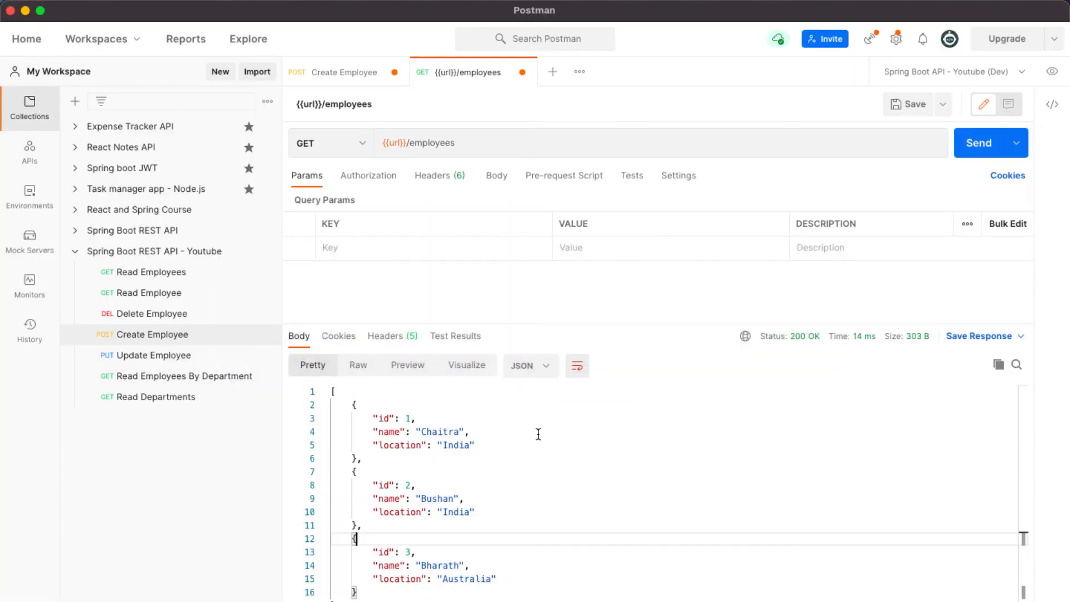
{"action": "left_click", "coordinate": [979, 144]}
{"action": "left_click_drag", "start_coordinate": [386, 596], "coordinate": [285, 377]}
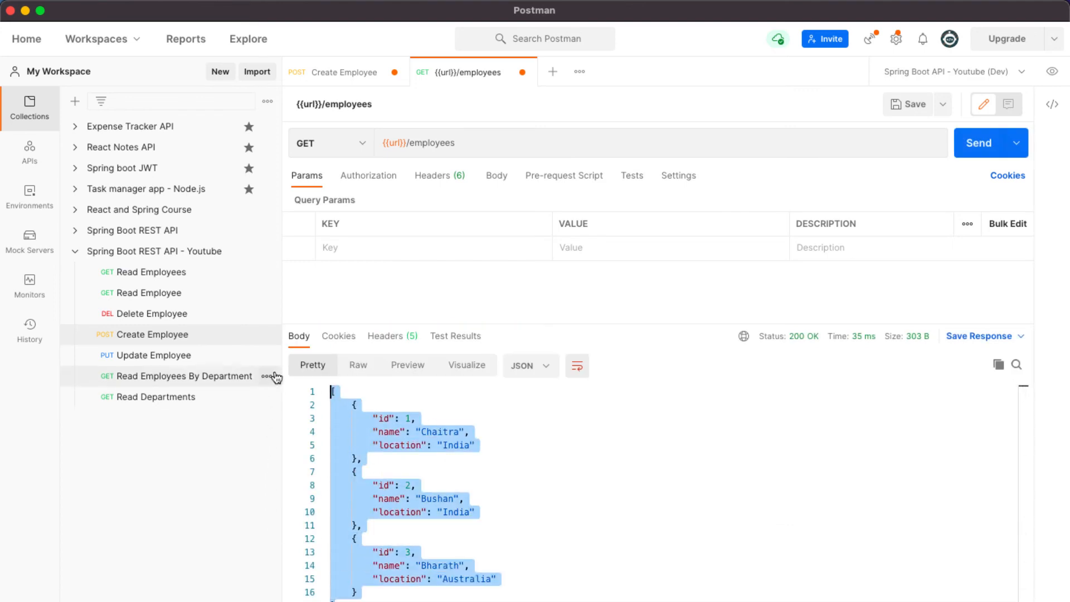
{"action": "left_click", "coordinate": [487, 508]}
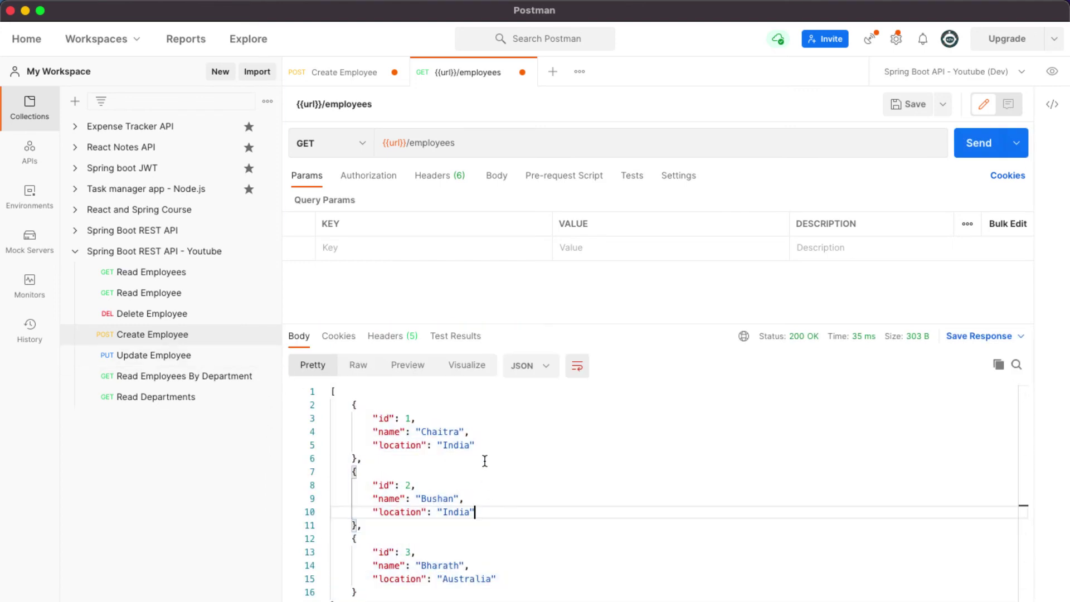
POST Create Employee with name Anand and location America; the response returns id 4.
{"action": "left_click", "coordinate": [342, 74]}
{"action": "double_click", "coordinate": [408, 246]}
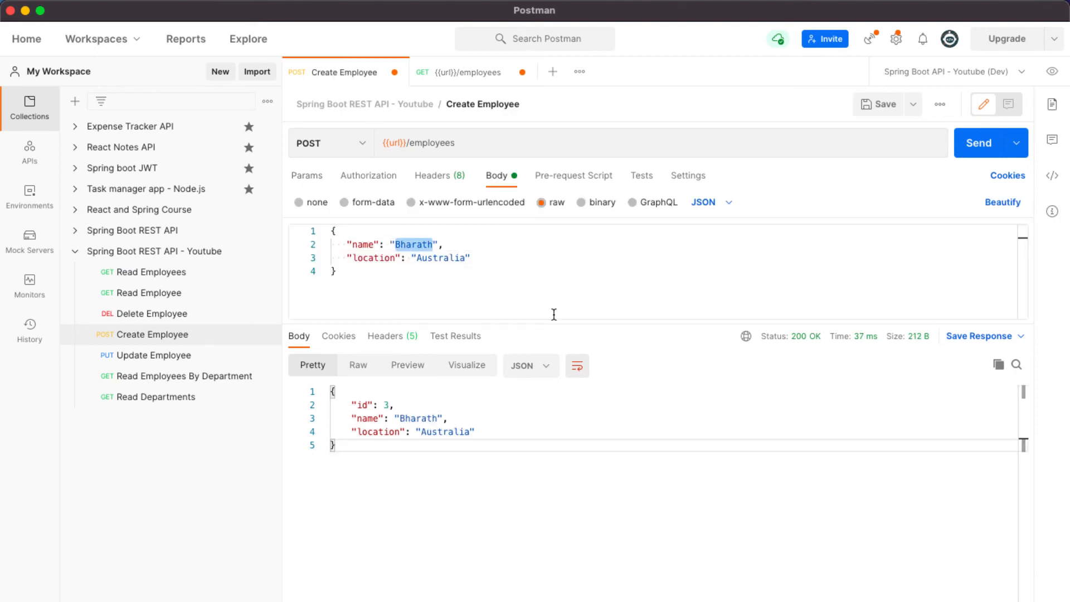
{"action": "key", "text": "BackSpace"}
{"action": "type", "text": "abu"}
{"action": "key", "text": "BackSpace"}
{"action": "key", "text": "BackSpace"}
{"action": "key", "text": "BackSpace"}
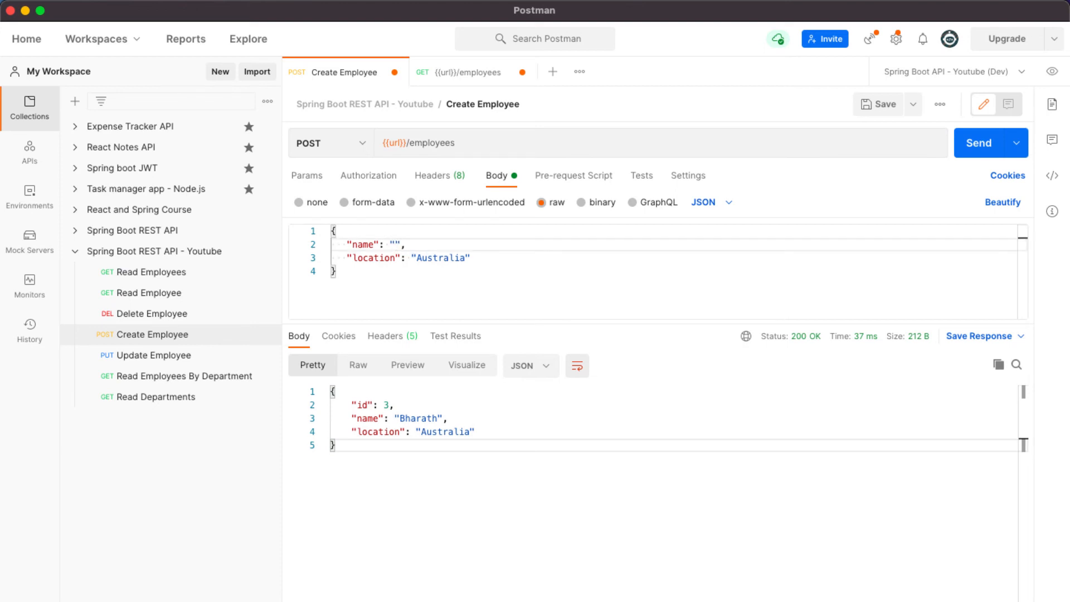
{"action": "type", "text": "Anad"}
{"action": "key", "text": "BackSpace"}
{"action": "type", "text": "nd"}
{"action": "double_click", "coordinate": [441, 259]}
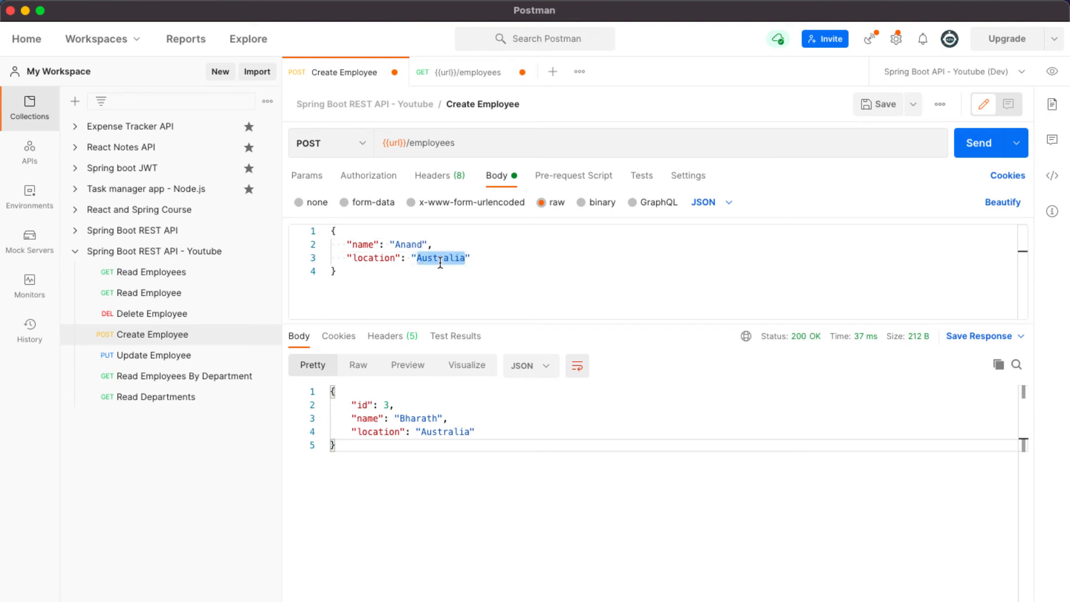
{"action": "type", "text": "America"}
{"action": "left_click", "coordinate": [978, 143]}
{"action": "left_click_drag", "start_coordinate": [370, 449], "coordinate": [330, 391]}
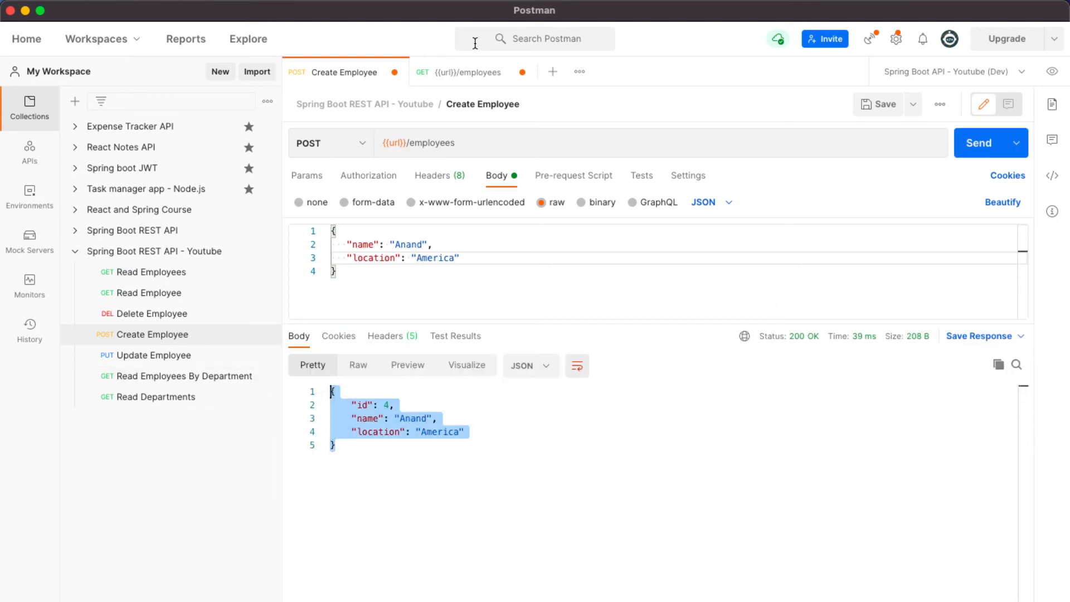
Resend GET /employees, now listing four records including Anand in America.
{"action": "left_click", "coordinate": [469, 73]}
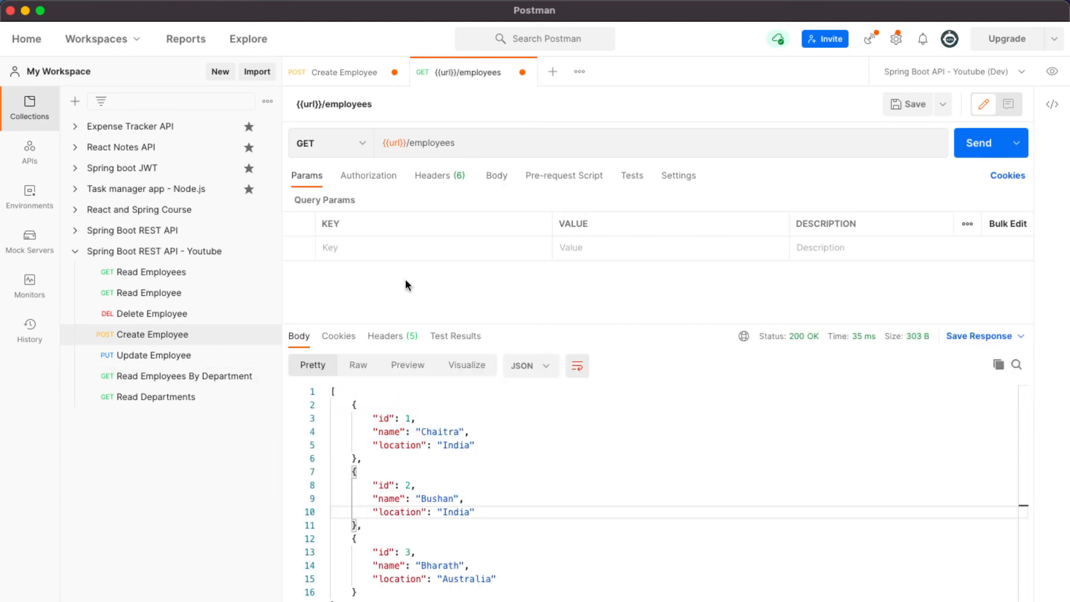
{"action": "left_click", "coordinate": [976, 145]}
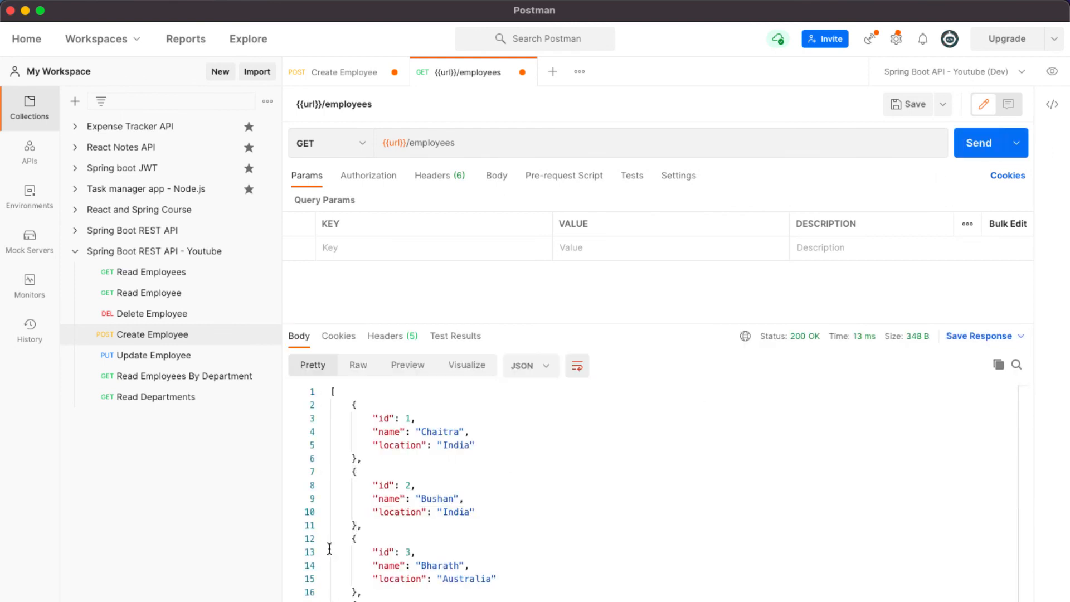
{"action": "scroll", "coordinate": [419, 528], "scroll_direction": "down", "scroll_amount": 3}
{"action": "scroll", "coordinate": [419, 527], "scroll_direction": "up", "scroll_amount": 3}
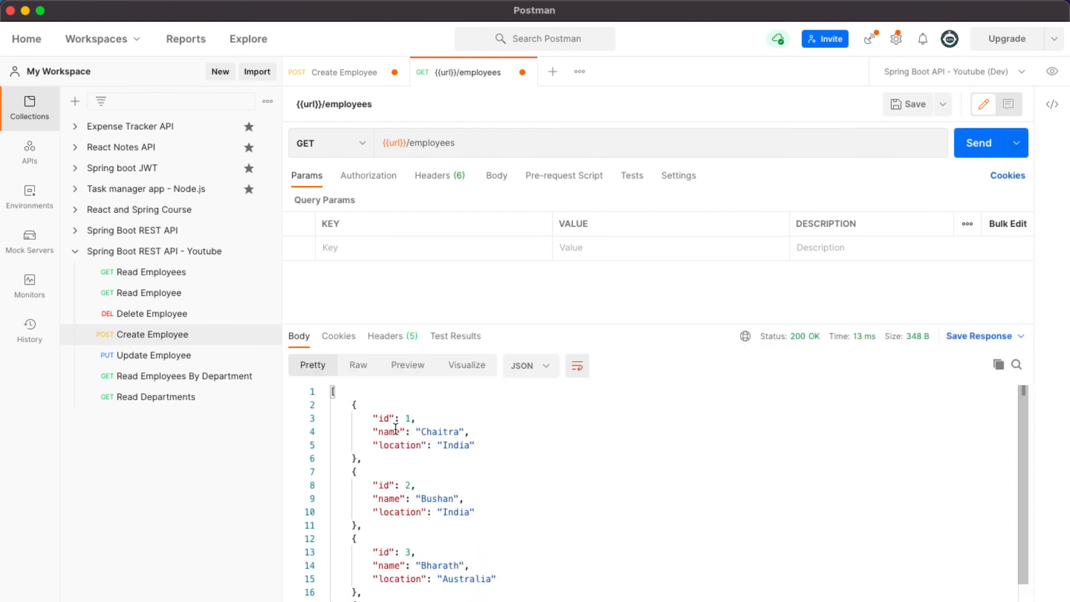
{"action": "scroll", "coordinate": [419, 493], "scroll_direction": "down", "scroll_amount": 2}
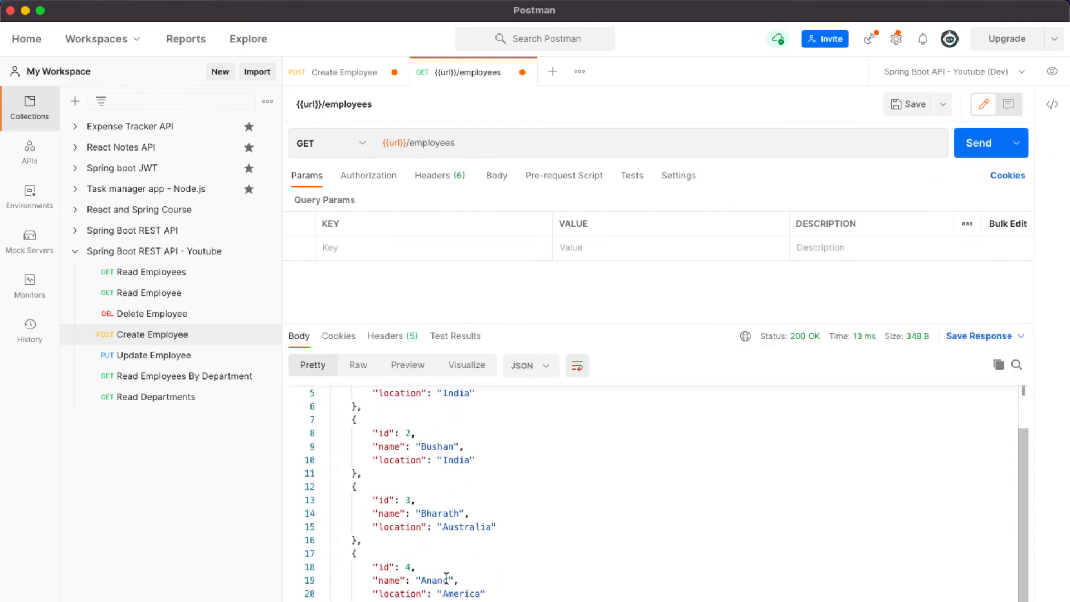
{"action": "key", "text": "super+Tab"}
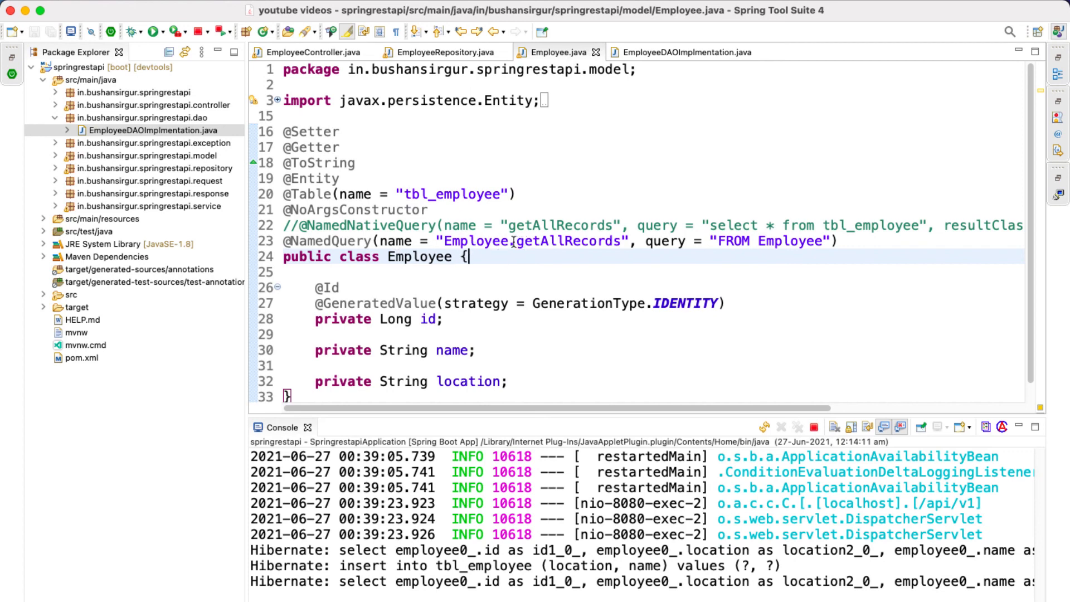
{"action": "left_click_drag", "start_coordinate": [516, 241], "coordinate": [444, 241]}
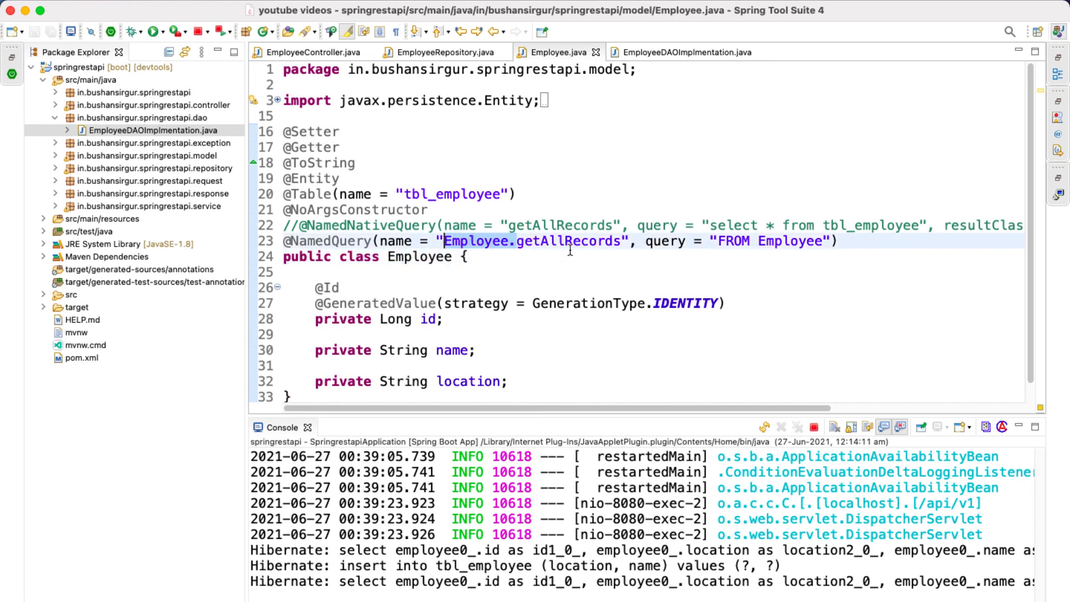